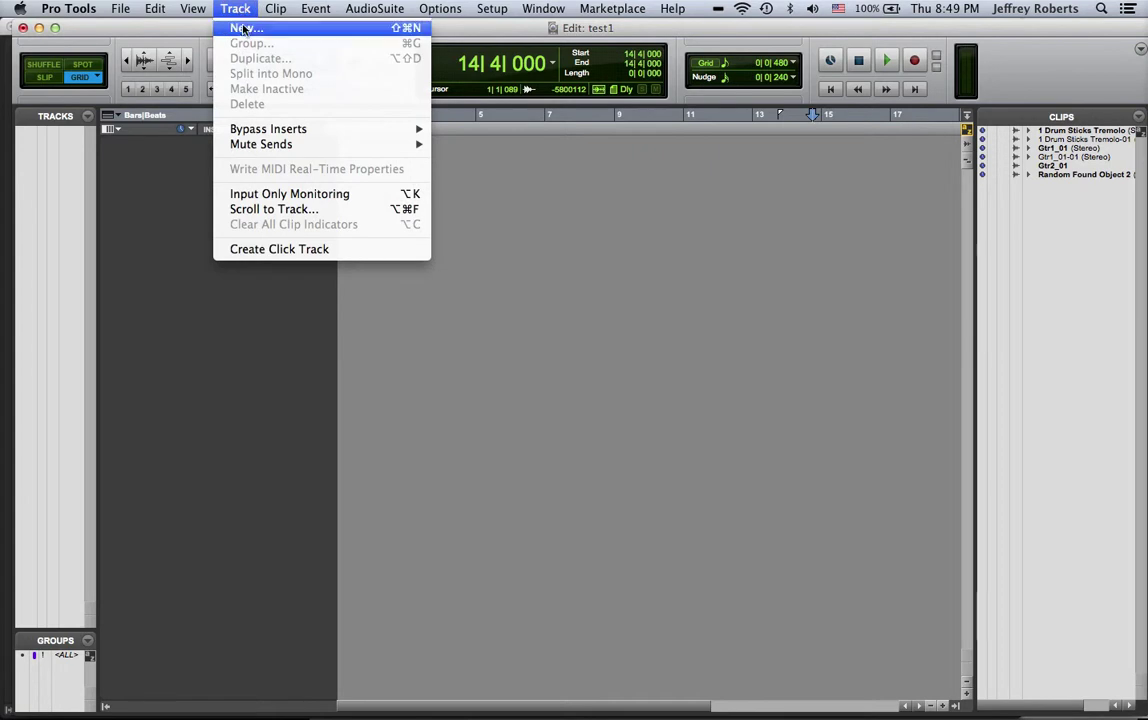
Create one new stereo audio track in the empty session.
left_click(244, 28)
left_click(463, 262)
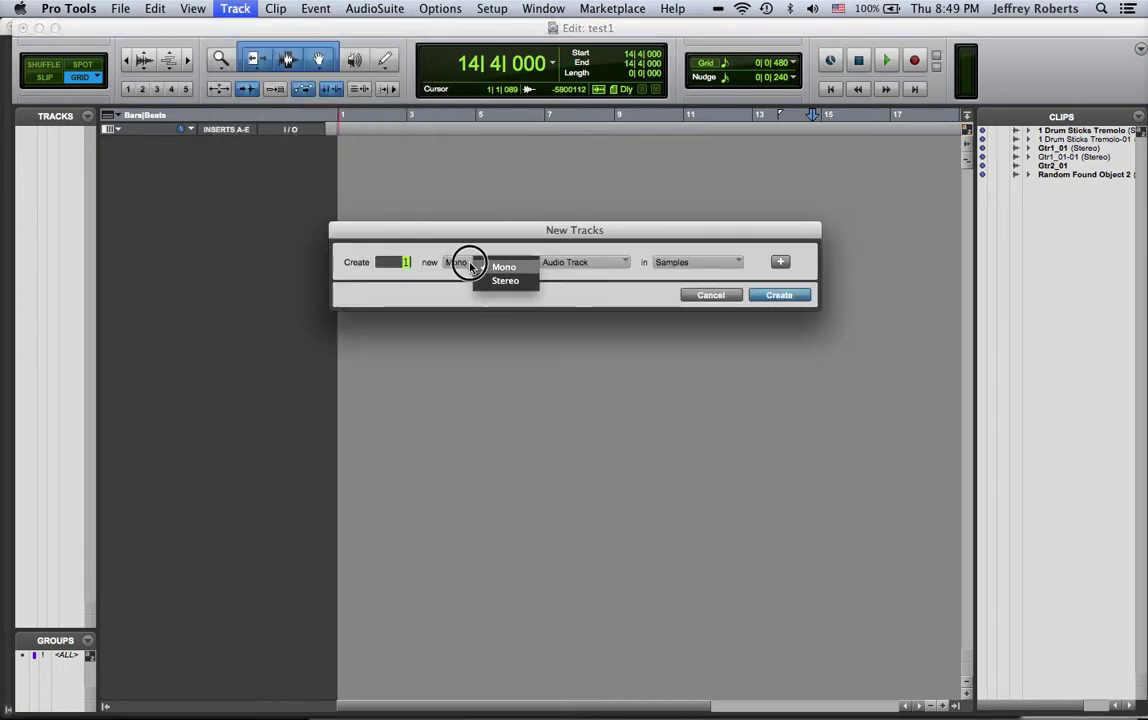
left_click(494, 283)
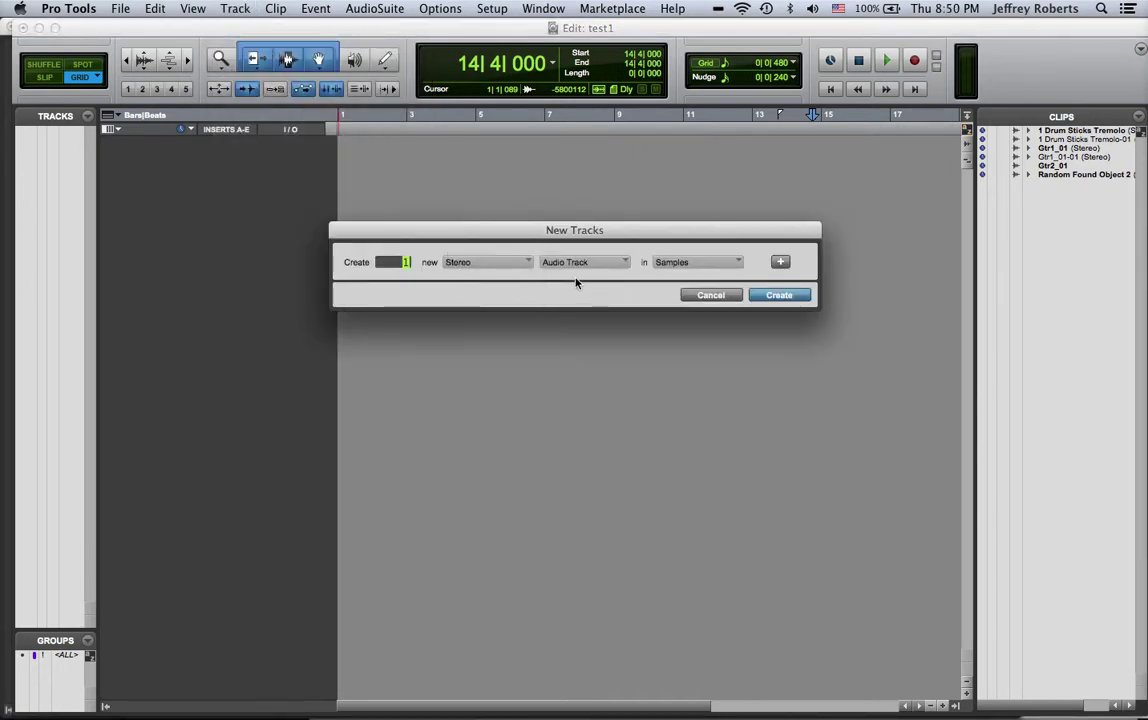
left_click(799, 302)
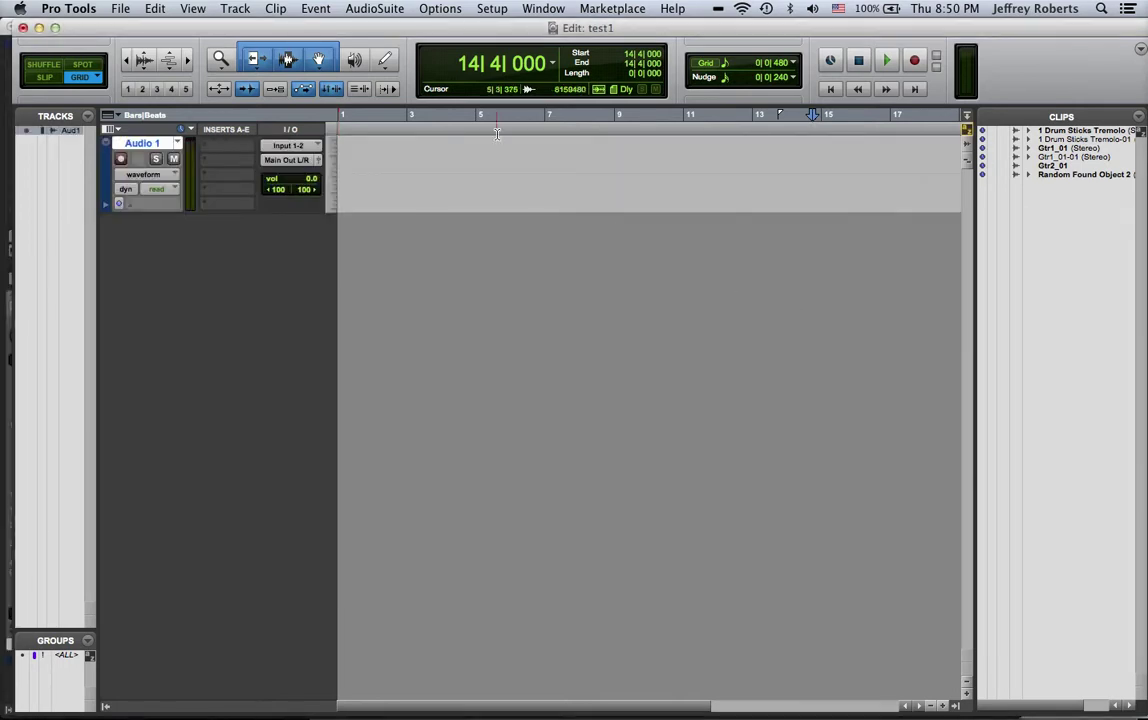
Add a second stereo audio track below Audio 1.
left_click(235, 8)
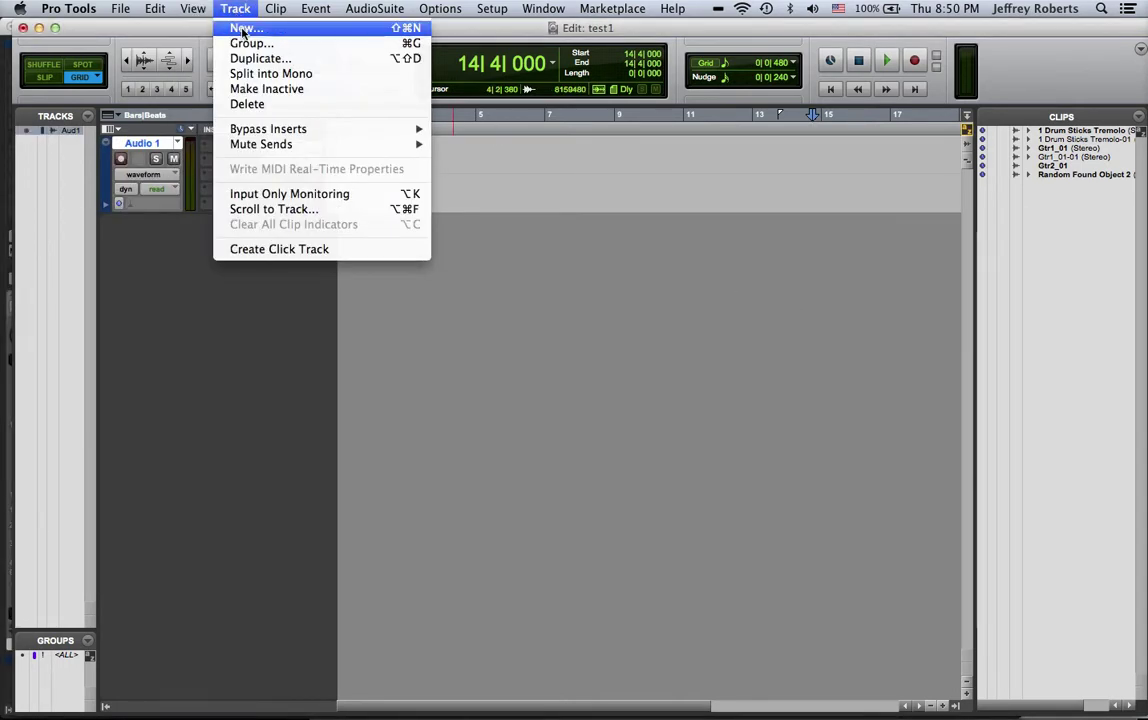
left_click(243, 28)
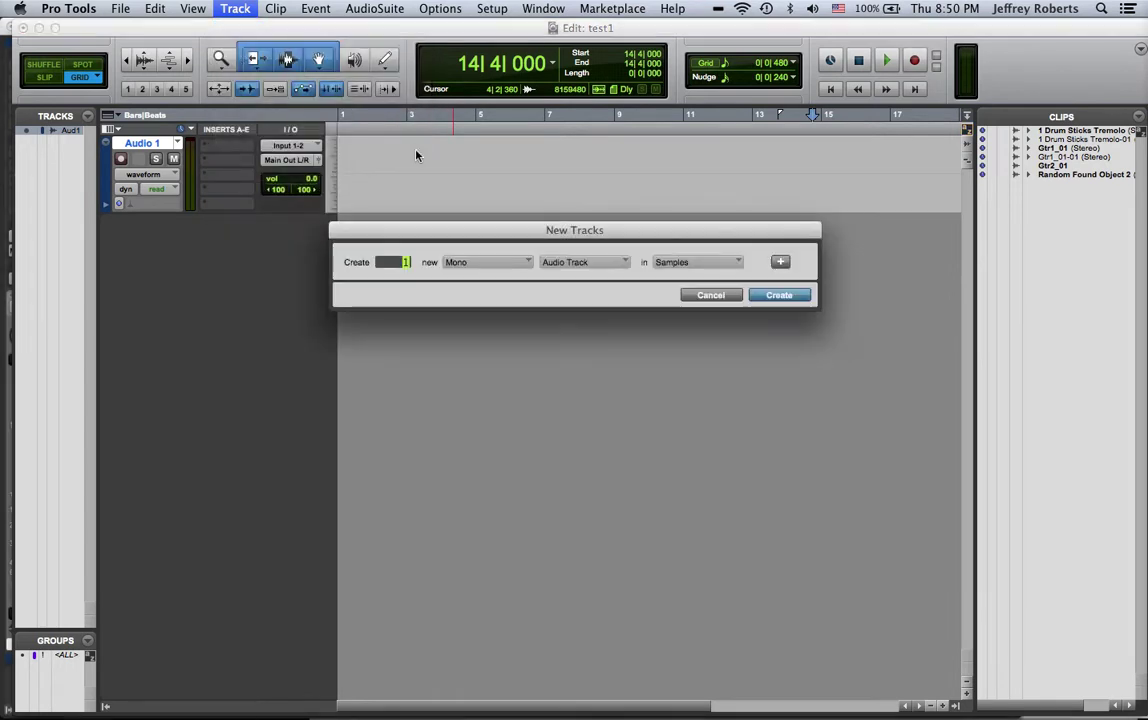
left_click(515, 263)
left_click(542, 282)
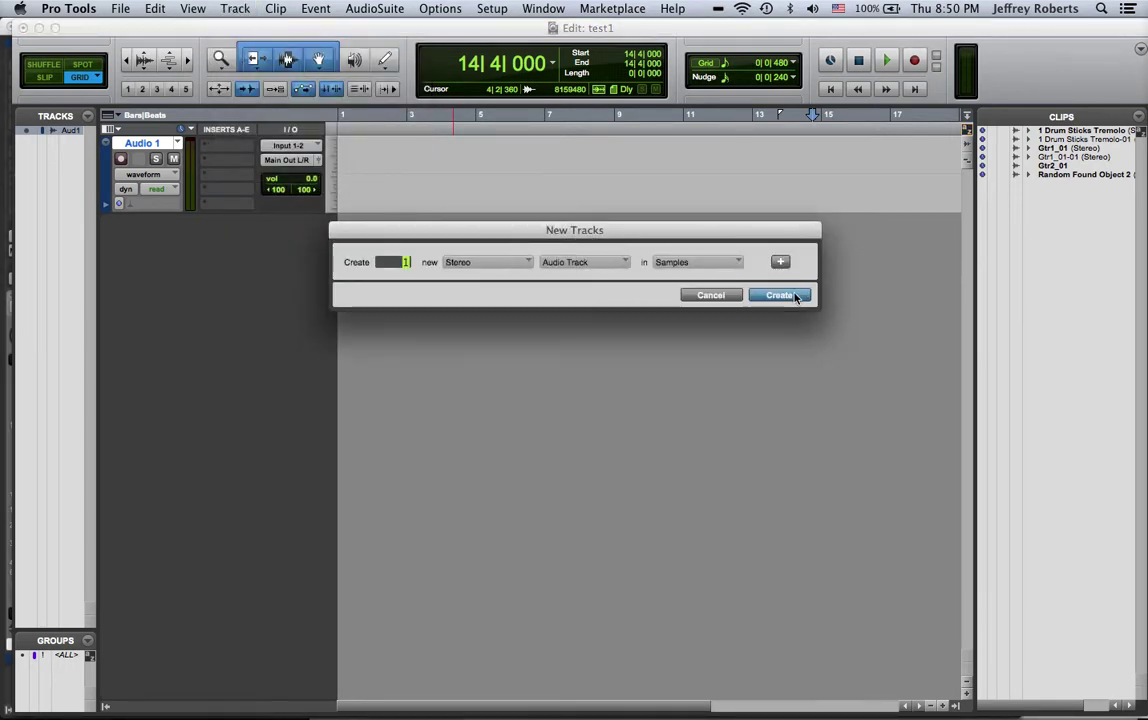
left_click(785, 295)
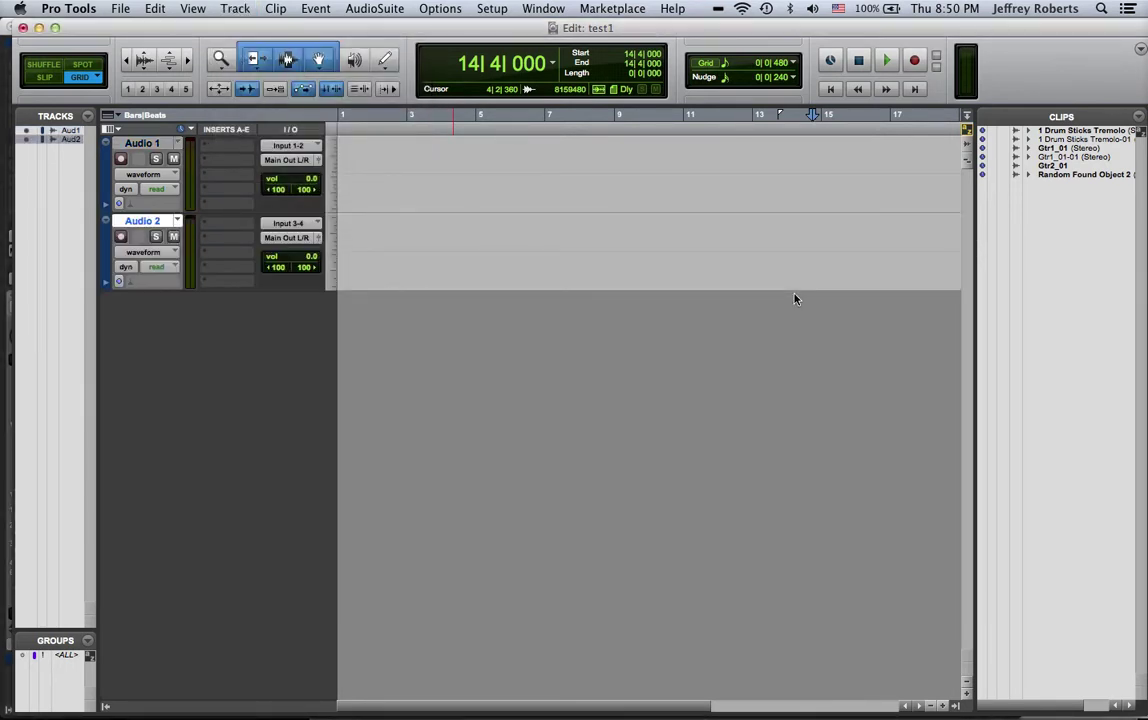
Add a third stereo audio track below Audio 2.
left_click(192, 9)
left_click(240, 28)
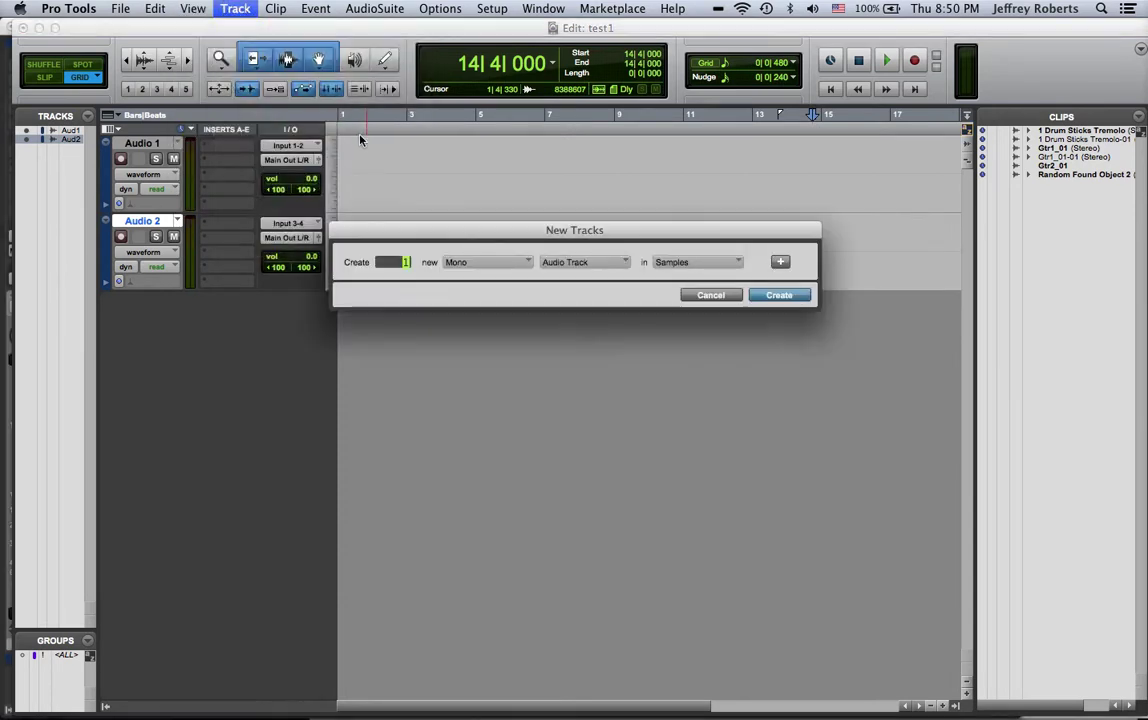
left_click(510, 262)
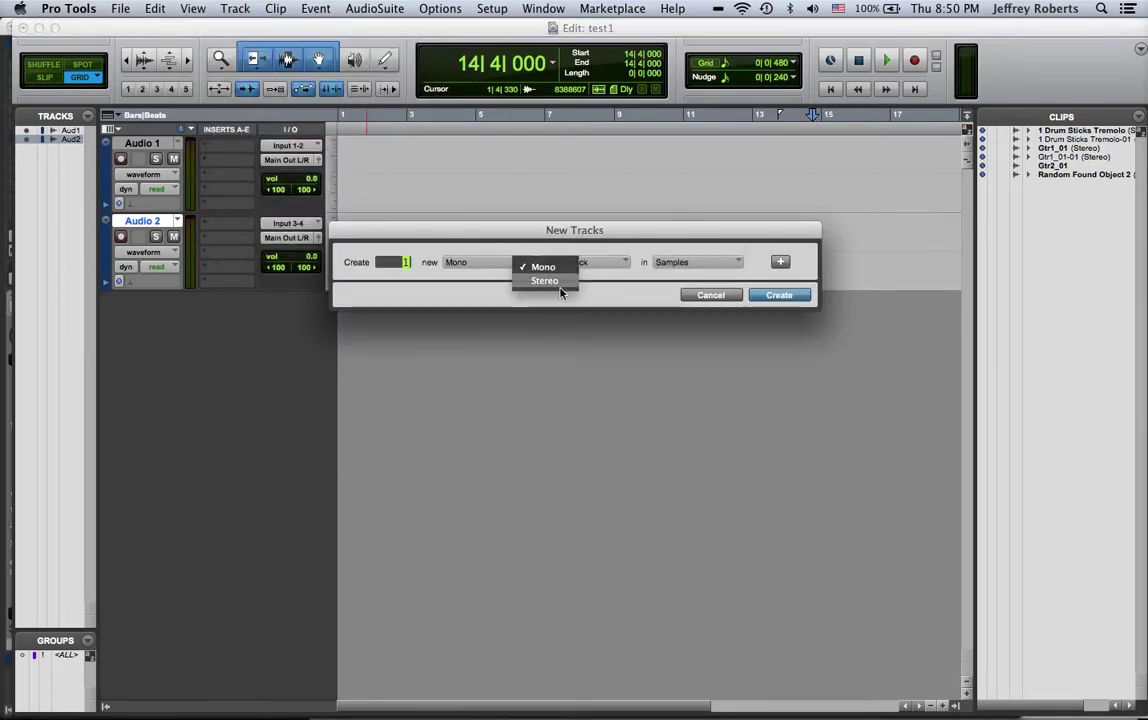
left_click(495, 249)
left_click(785, 295)
Create one mono Aux Input track below the three audio tracks.
left_click(235, 9)
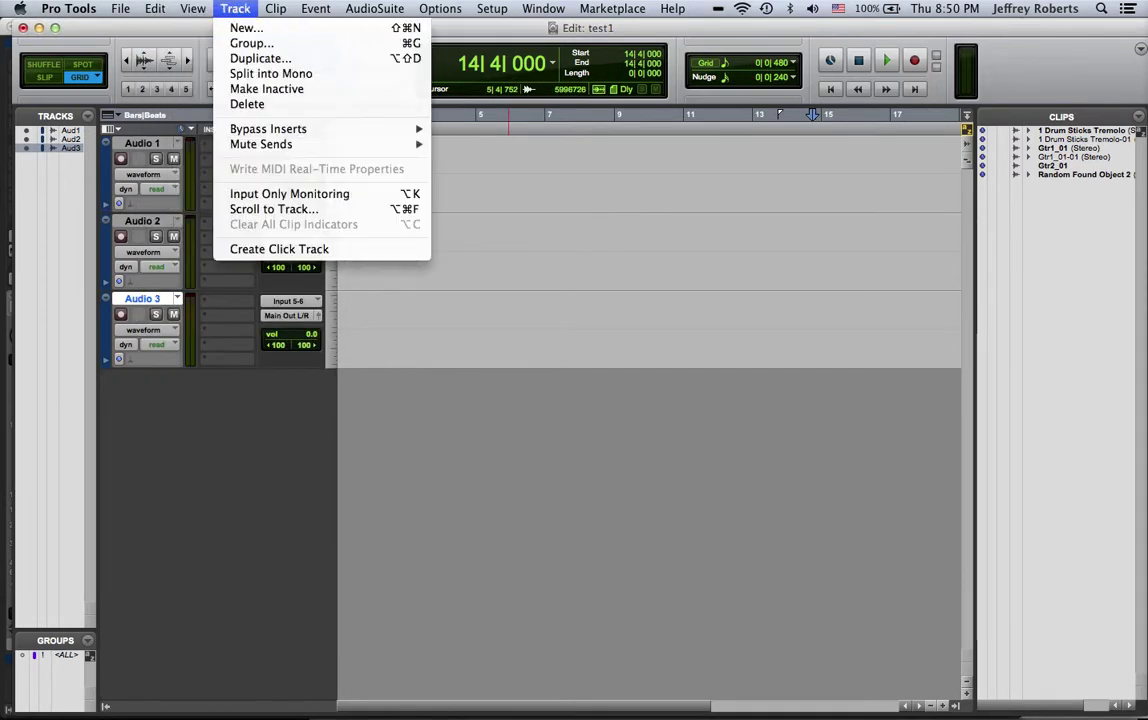
left_click(246, 28)
left_click(580, 262)
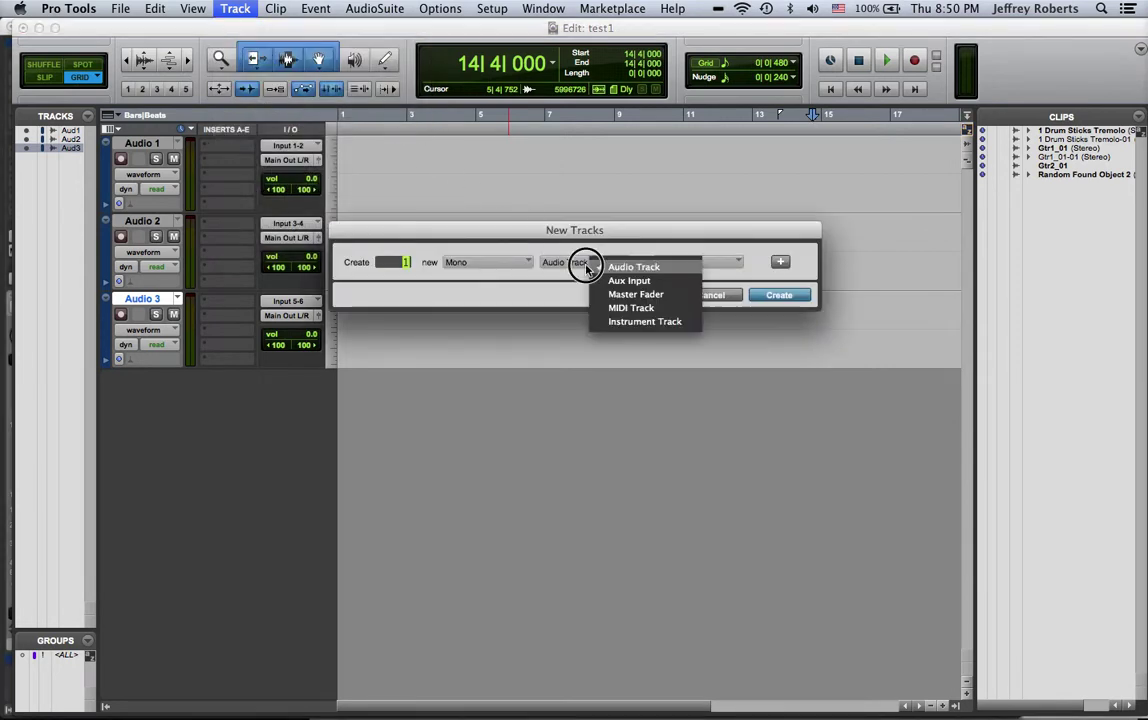
left_click(651, 285)
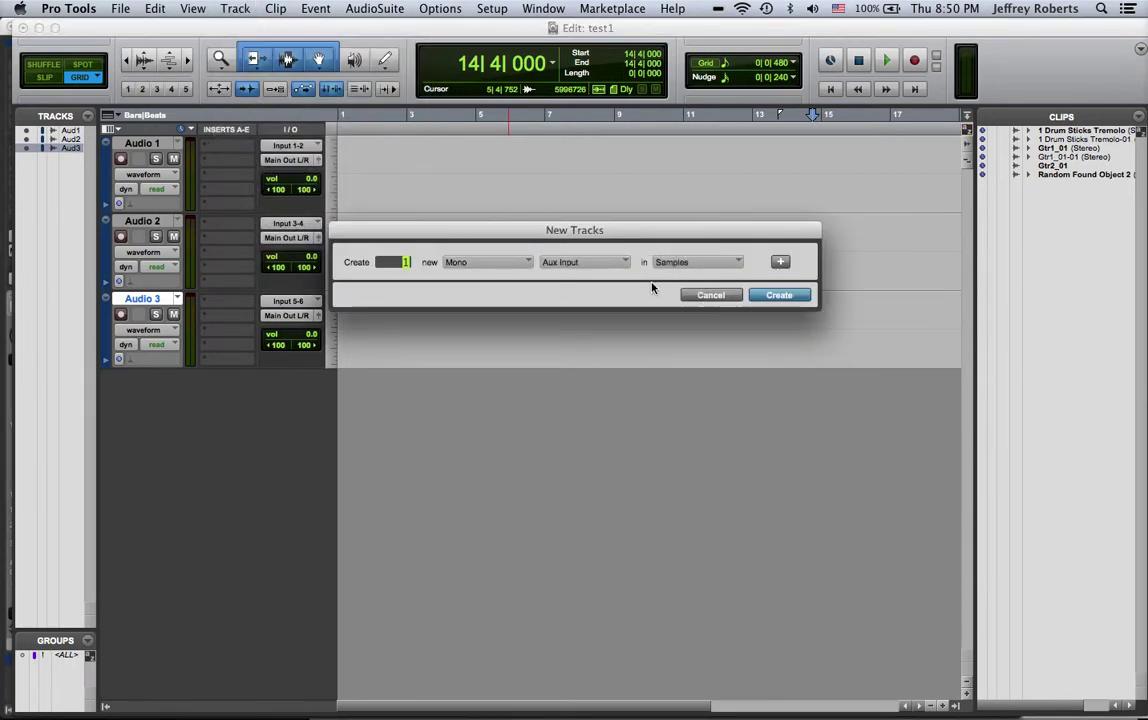
left_click(778, 295)
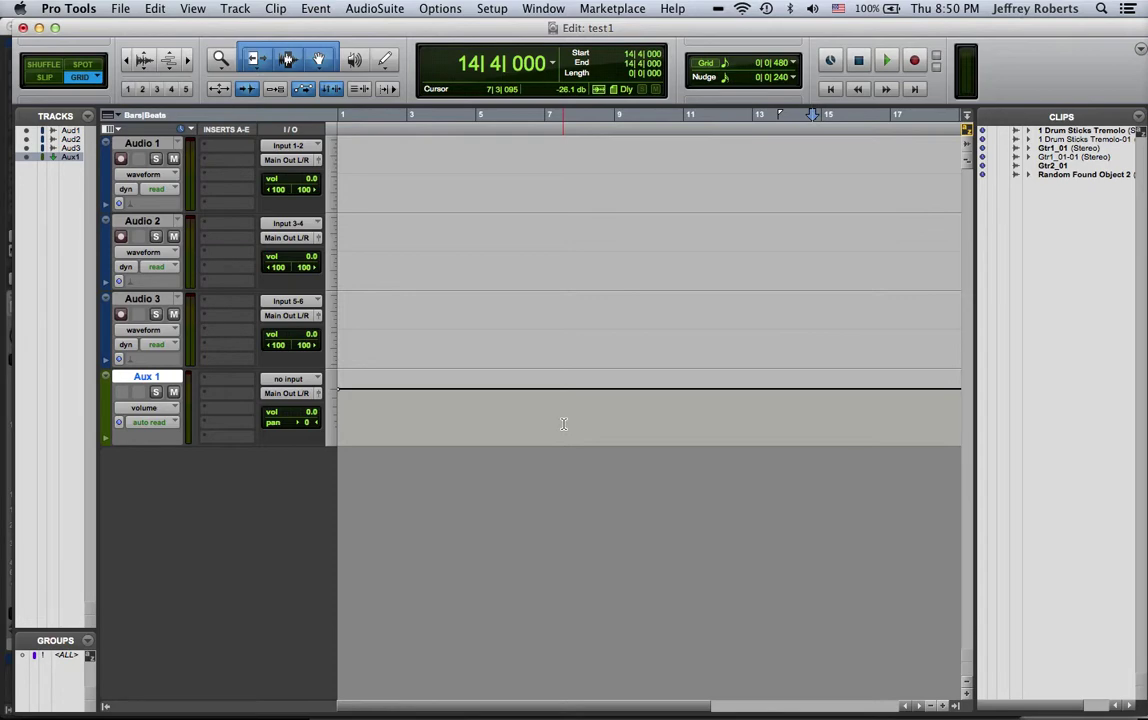
Place the Random Found Object 2 clip at the very start of the Audio 1 track.
key("super+equal")
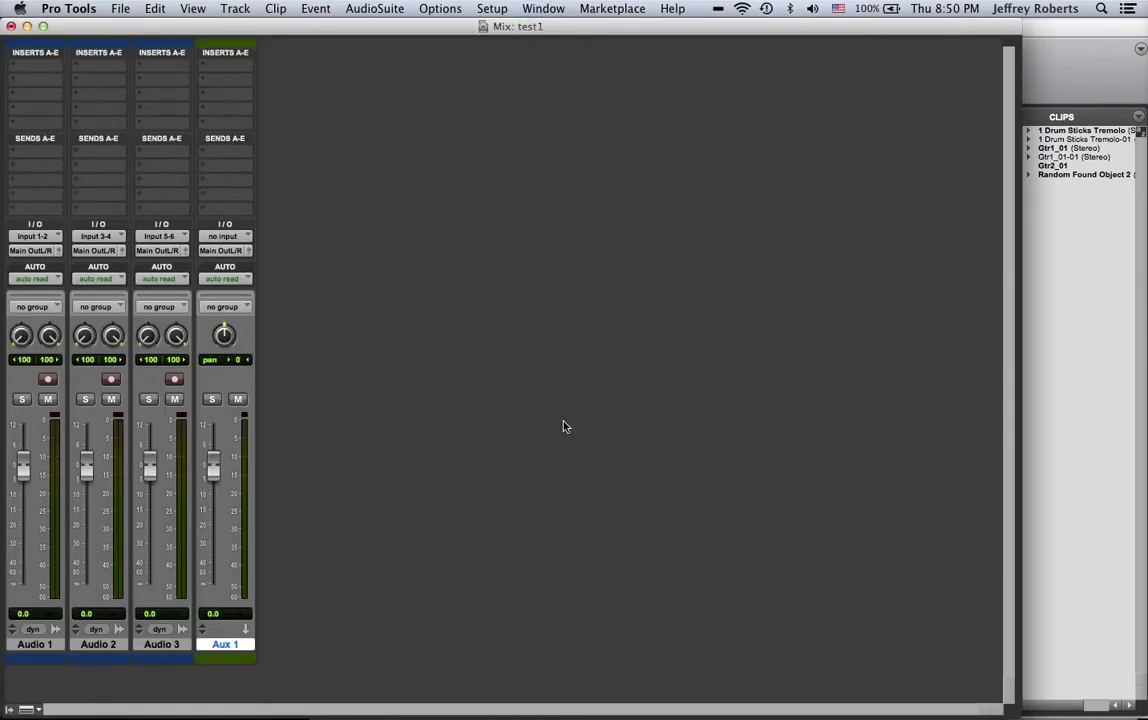
key("super+equal")
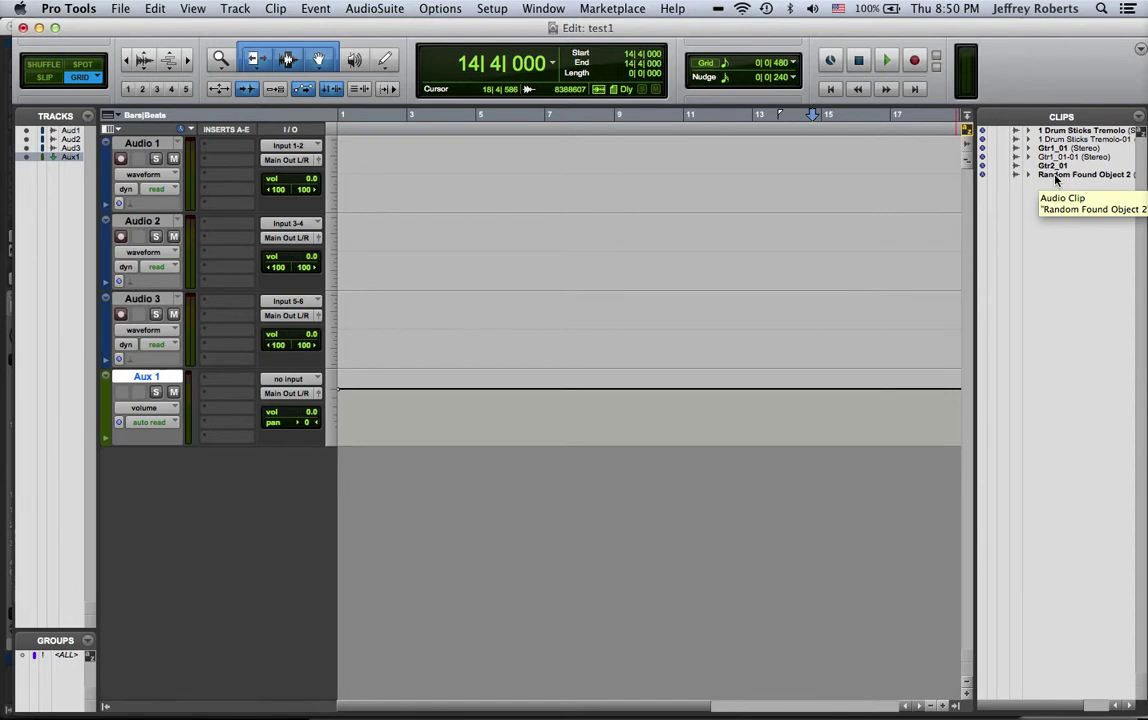
left_click_drag(1055, 178, 334, 200)
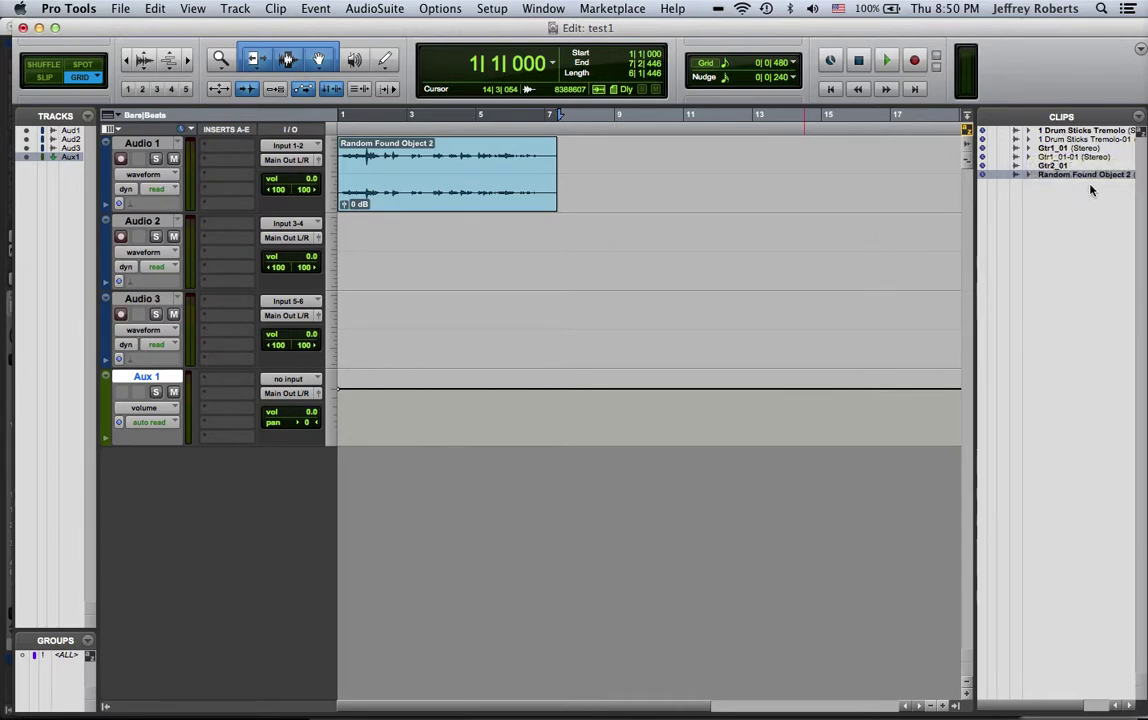
Place the 1 Drum Sticks Tremolo clip at the start of Audio 2 and raise its clip gain to +20.1 dB.
left_click_drag(1080, 131, 342, 274)
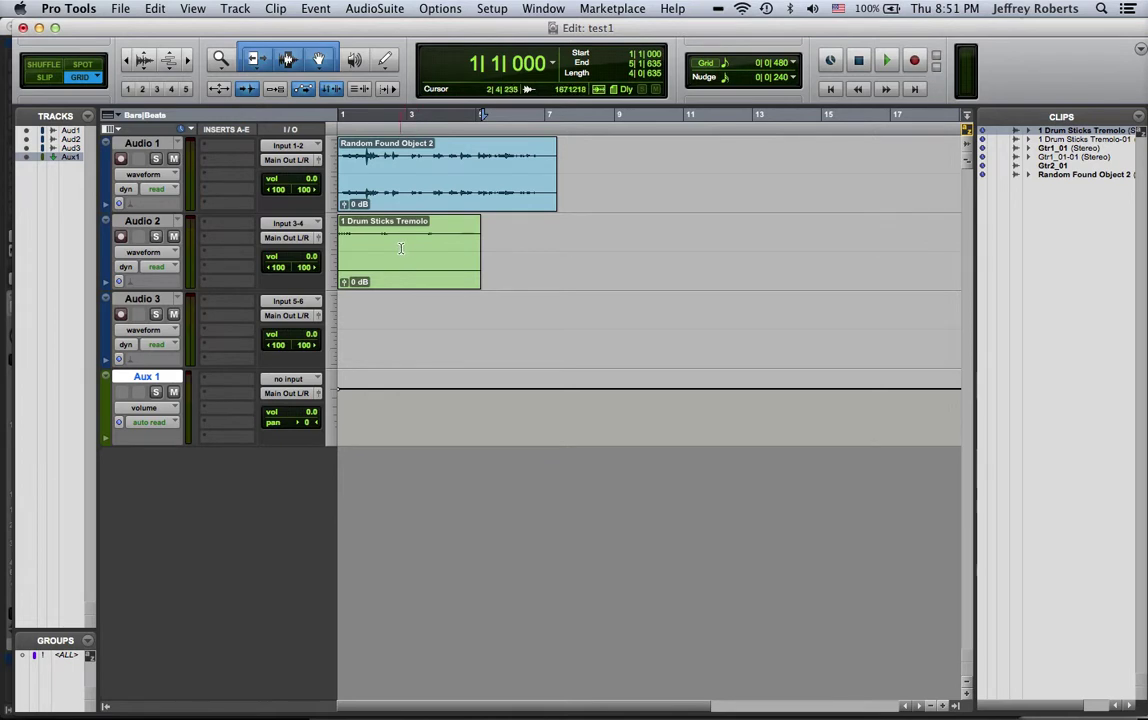
left_click_drag(344, 281, 353, 266)
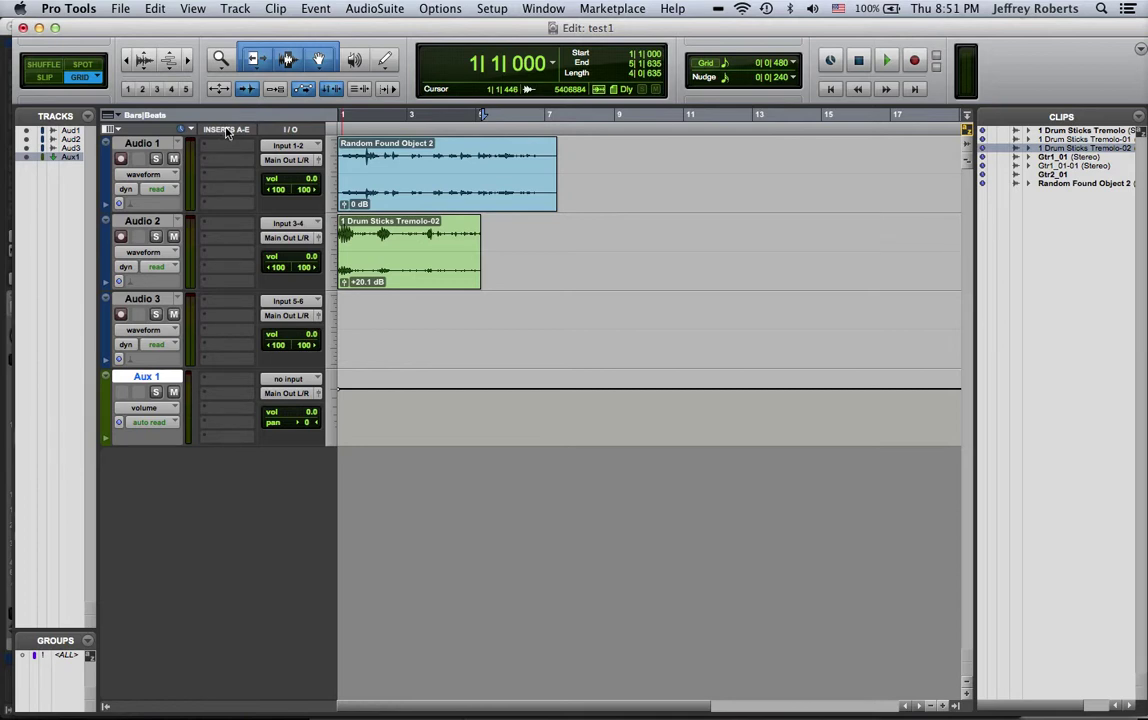
Insert the multichannel D-Verb reverb plug-in in the first insert slot of Audio 1 in the Mix window.
key("super+equal")
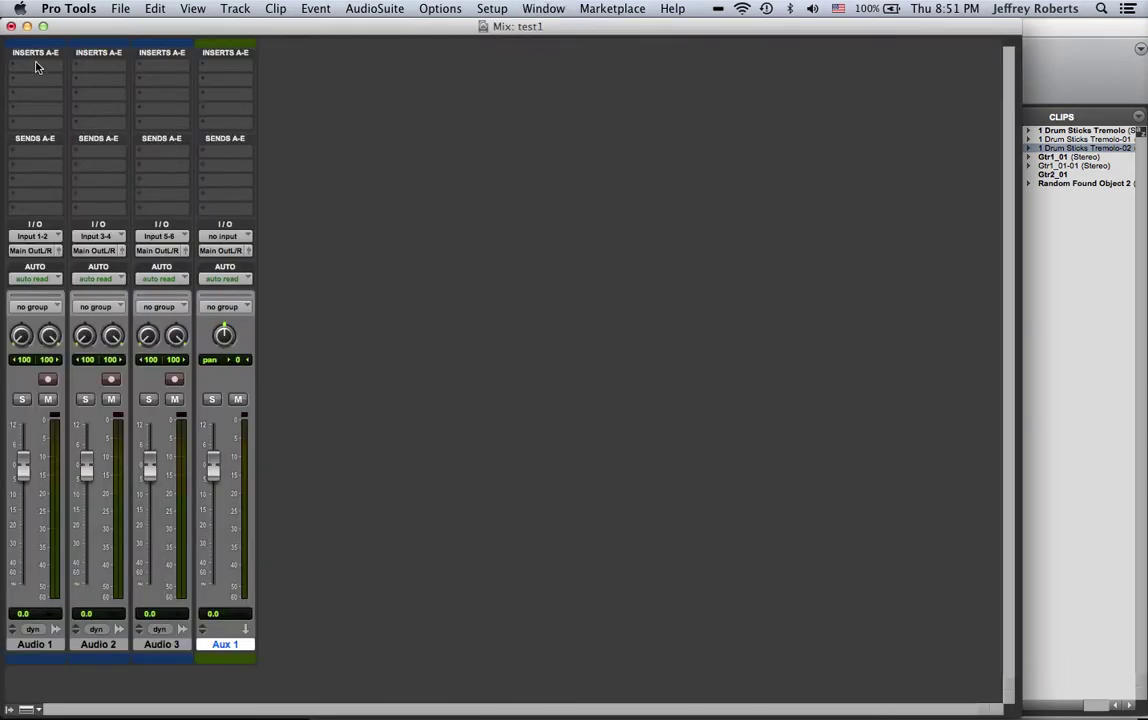
left_click(40, 70)
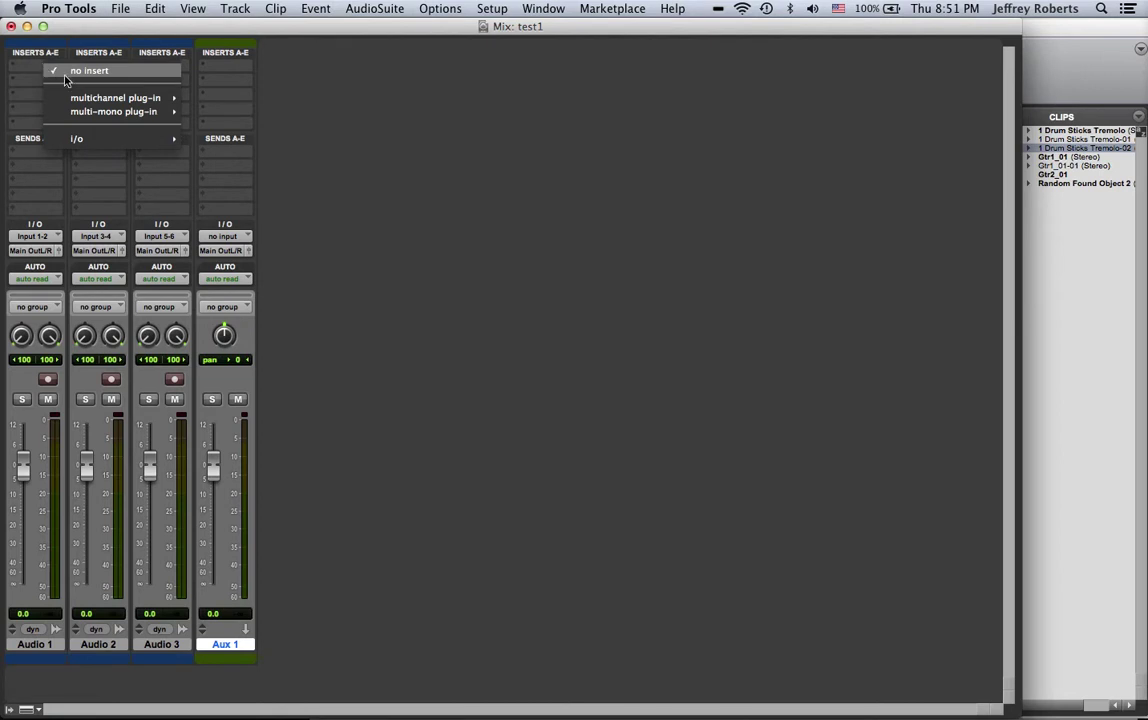
mouse_move(103, 97)
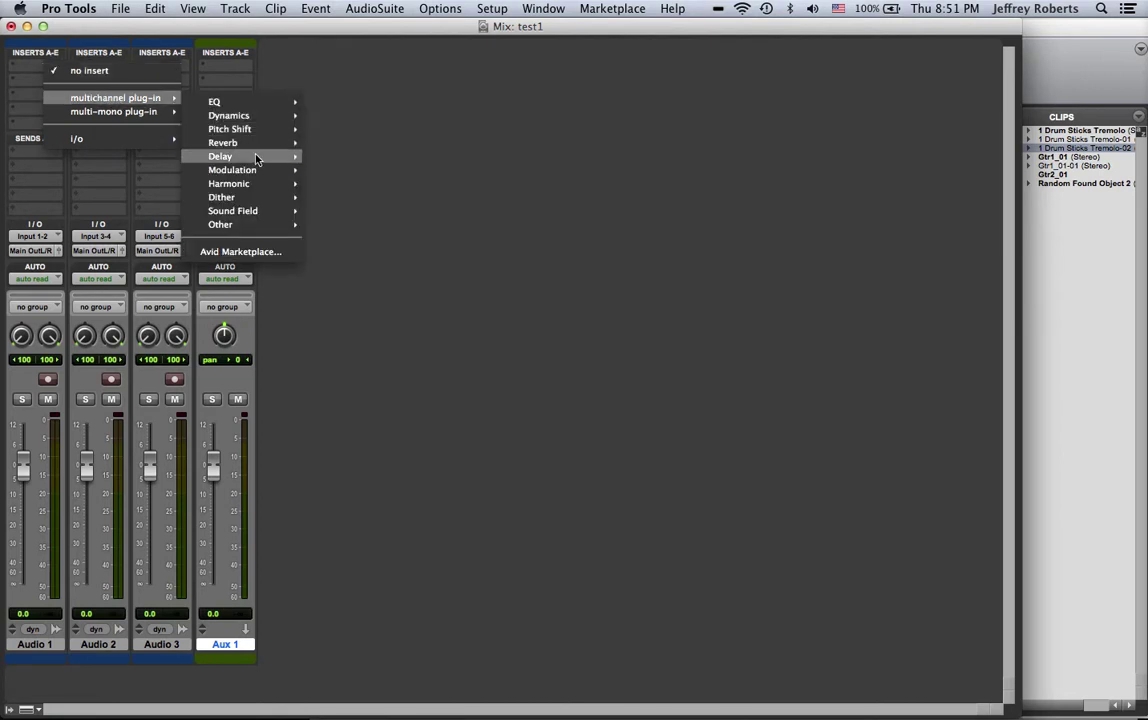
mouse_move(291, 146)
left_click(352, 147)
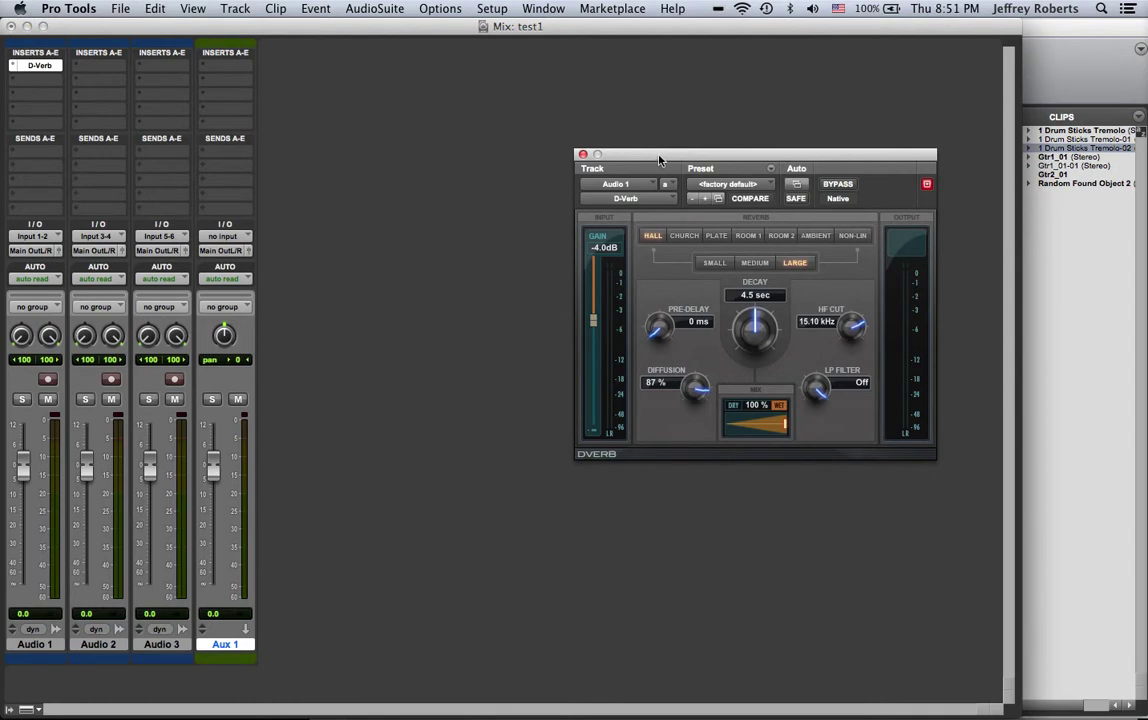
left_click_drag(658, 158, 446, 134)
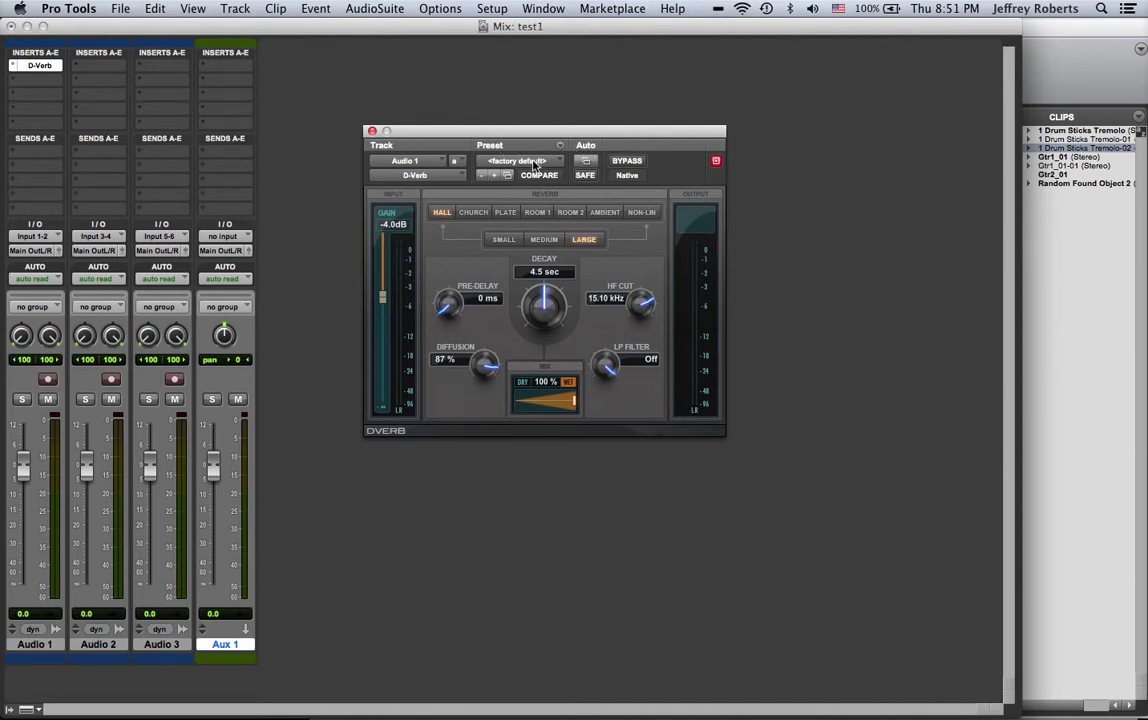
Review the D-Verb presets, set the reverb's wet/dry mix to 65% and close the plug-in window.
left_click(486, 159)
scroll(567, 121, "up", 10)
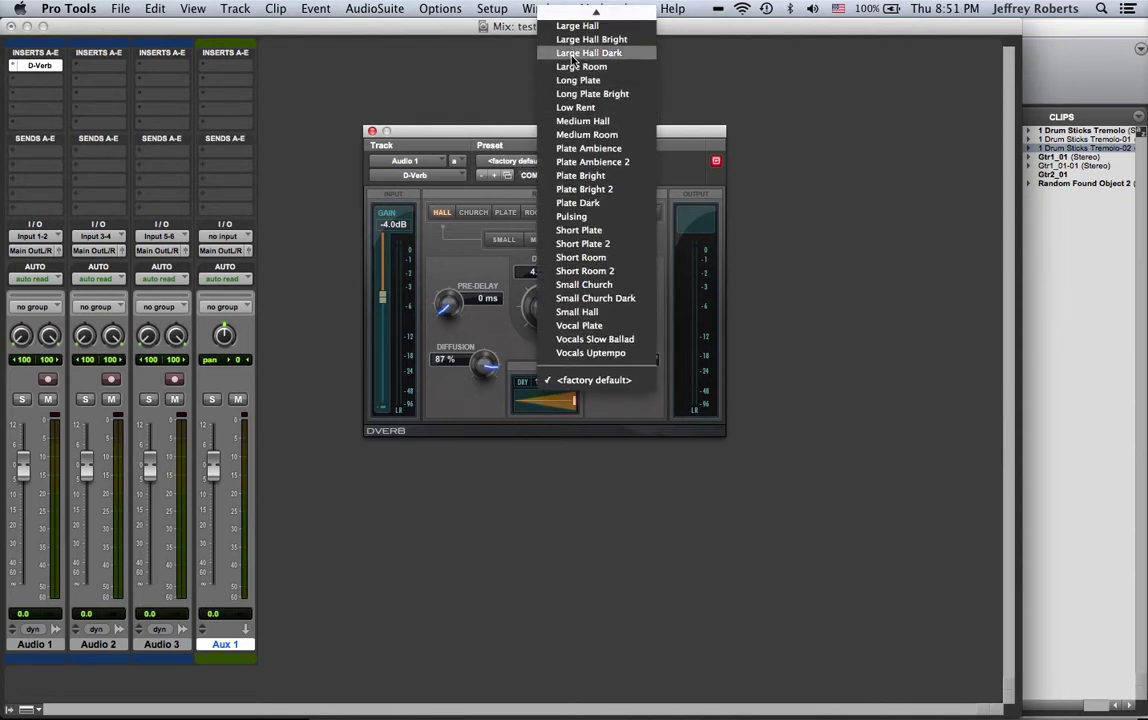
left_click(426, 135)
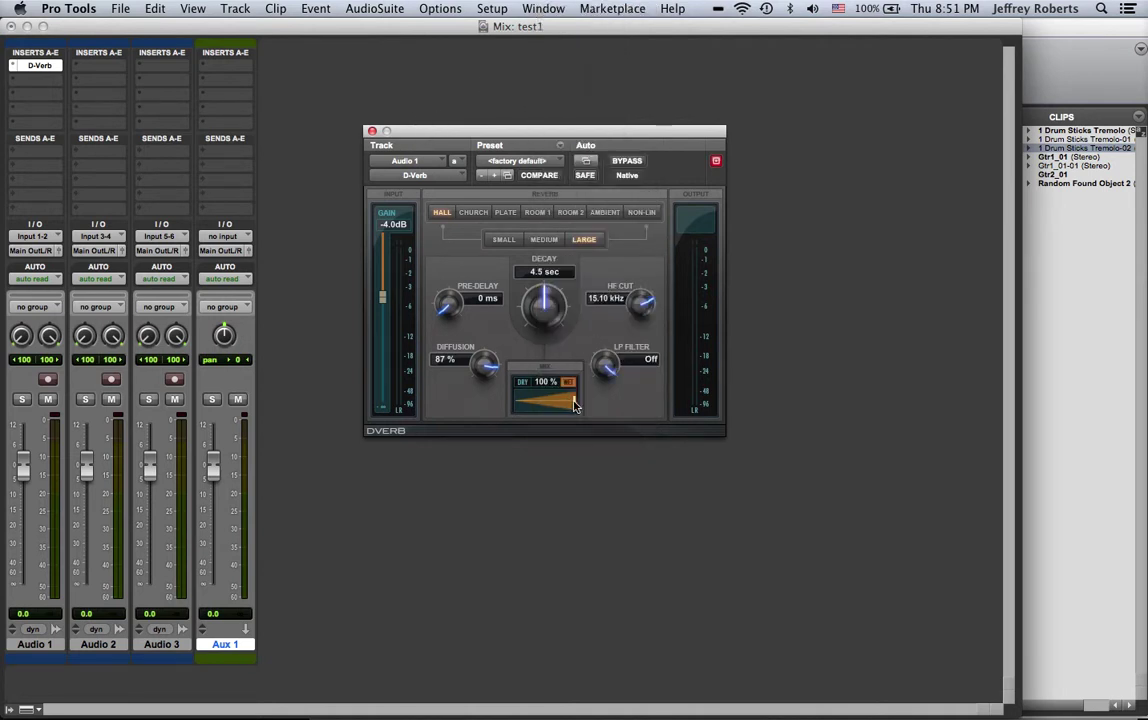
left_click_drag(575, 404, 551, 405)
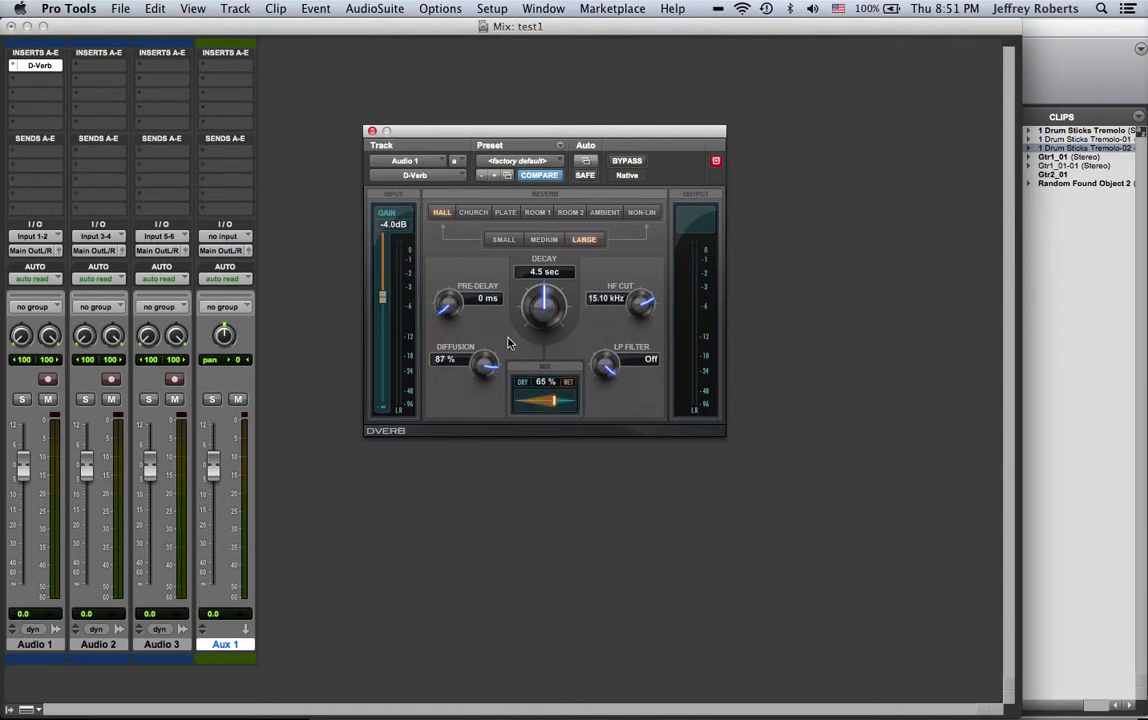
left_click(371, 132)
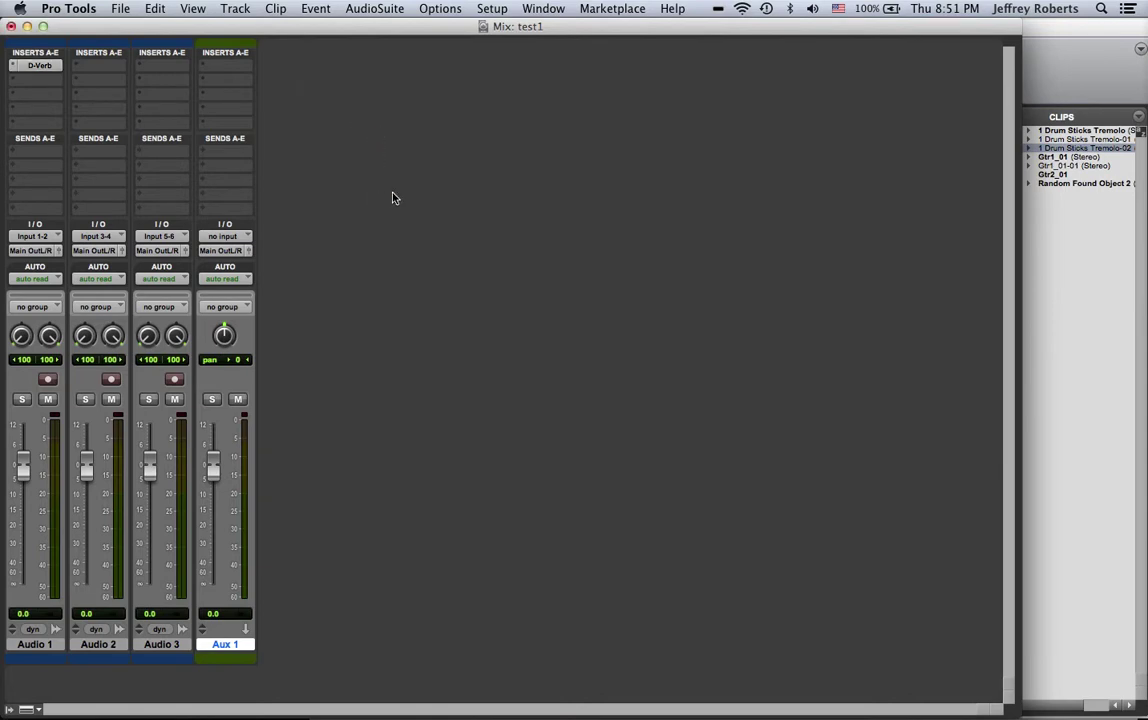
Lower the Audio 1 volume fader to -5.4 dB in the Mix window.
key("super+equal")
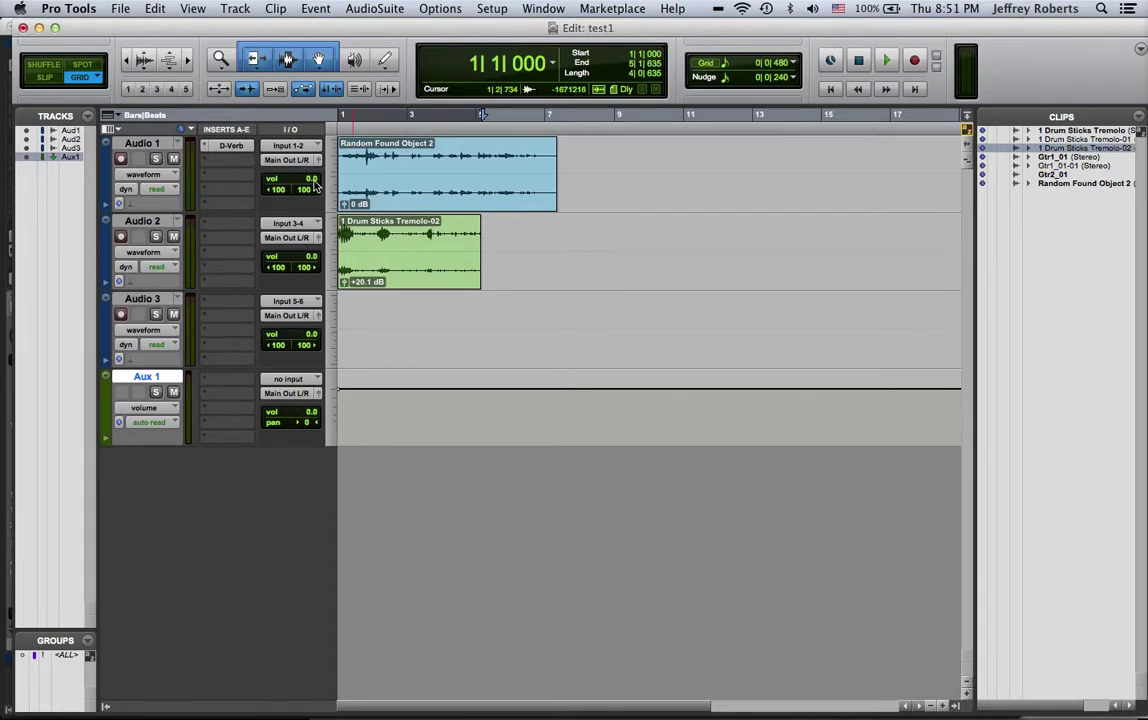
key("super+equal")
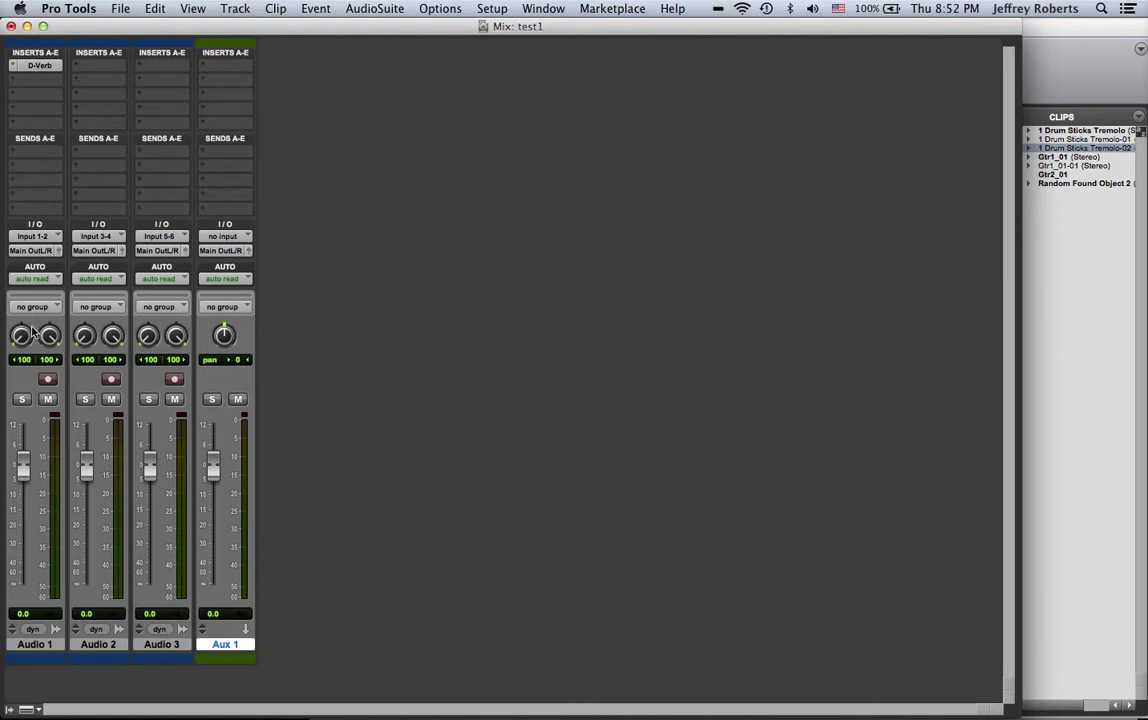
mouse_move(24, 470)
left_mouse_down()
mouse_move(23, 530)
mouse_move(28, 452)
mouse_move(20, 520)
mouse_move(20, 474)
mouse_move(19, 484)
left_mouse_up()
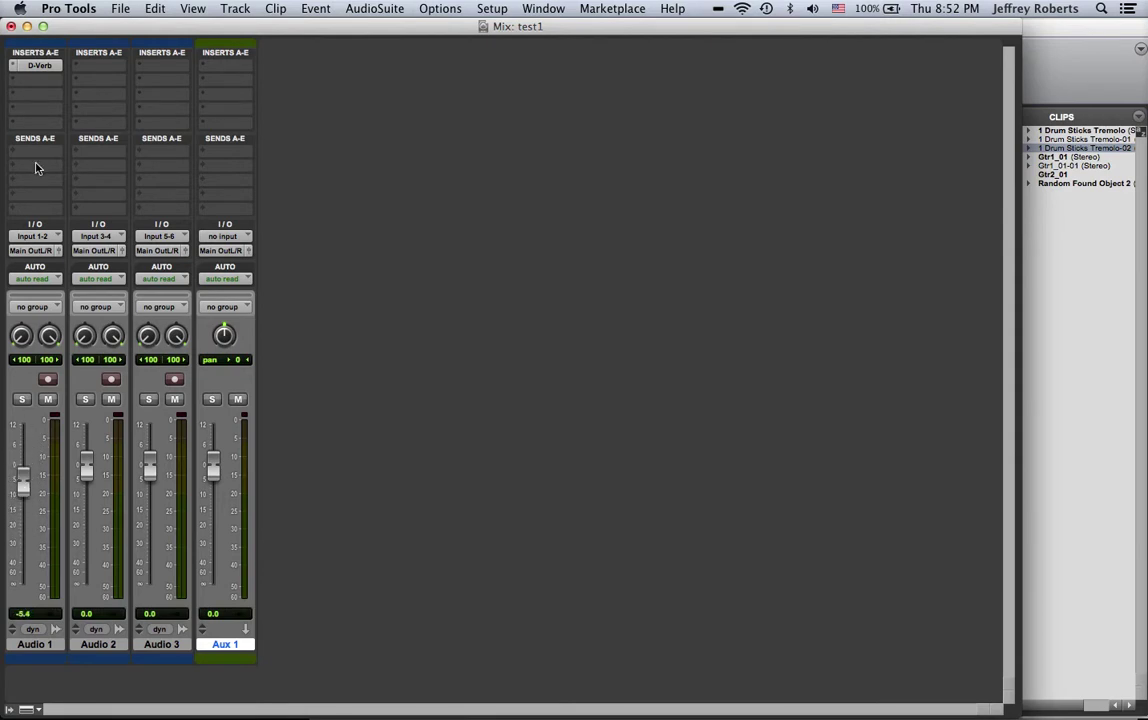
Remove the D-Verb plug-in from the first insert slot of Audio 1.
left_click(12, 68)
left_click(46, 44)
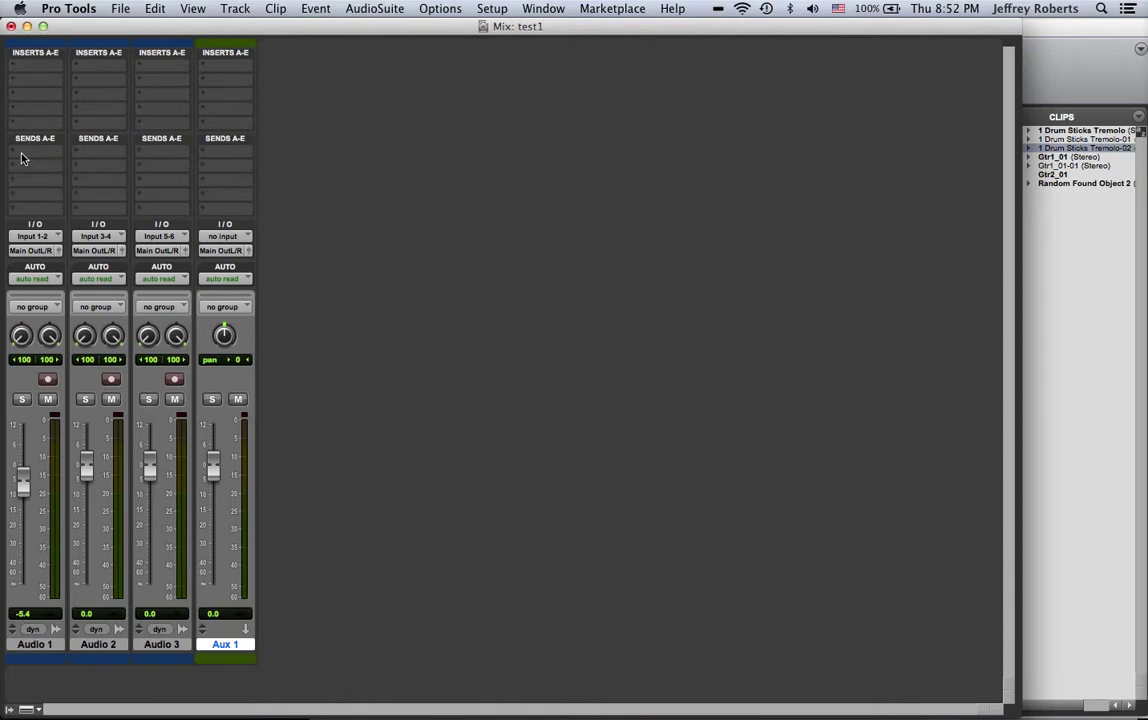
left_click(241, 238)
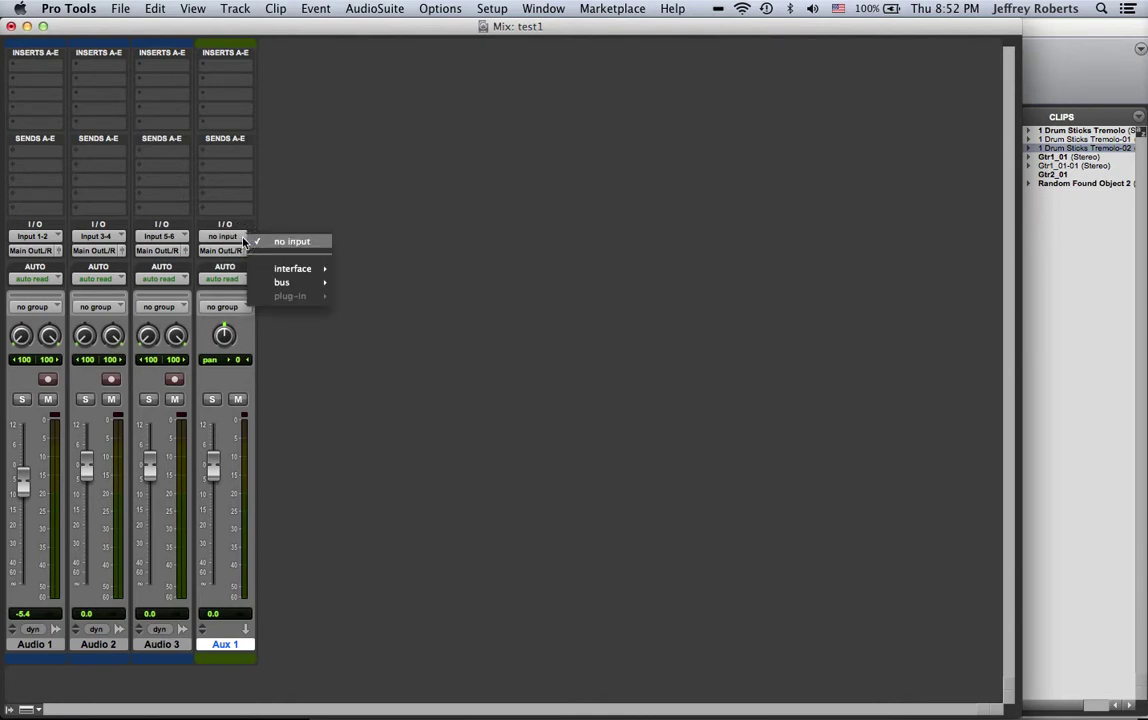
mouse_move(281, 283)
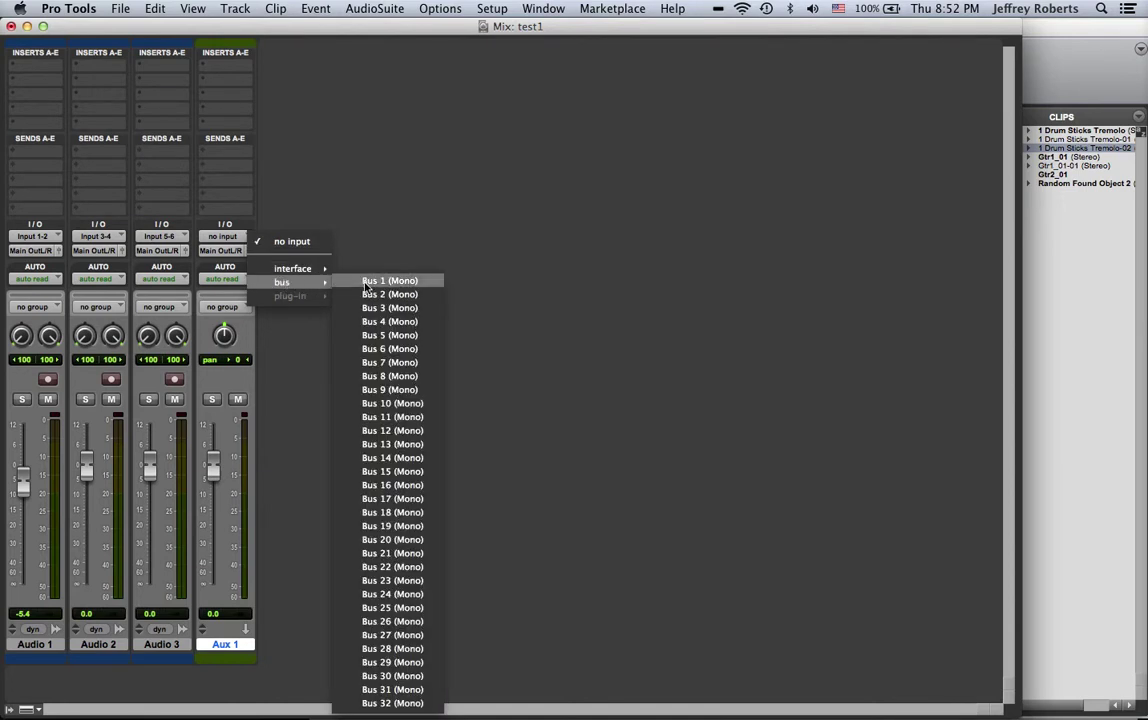
left_click(389, 238)
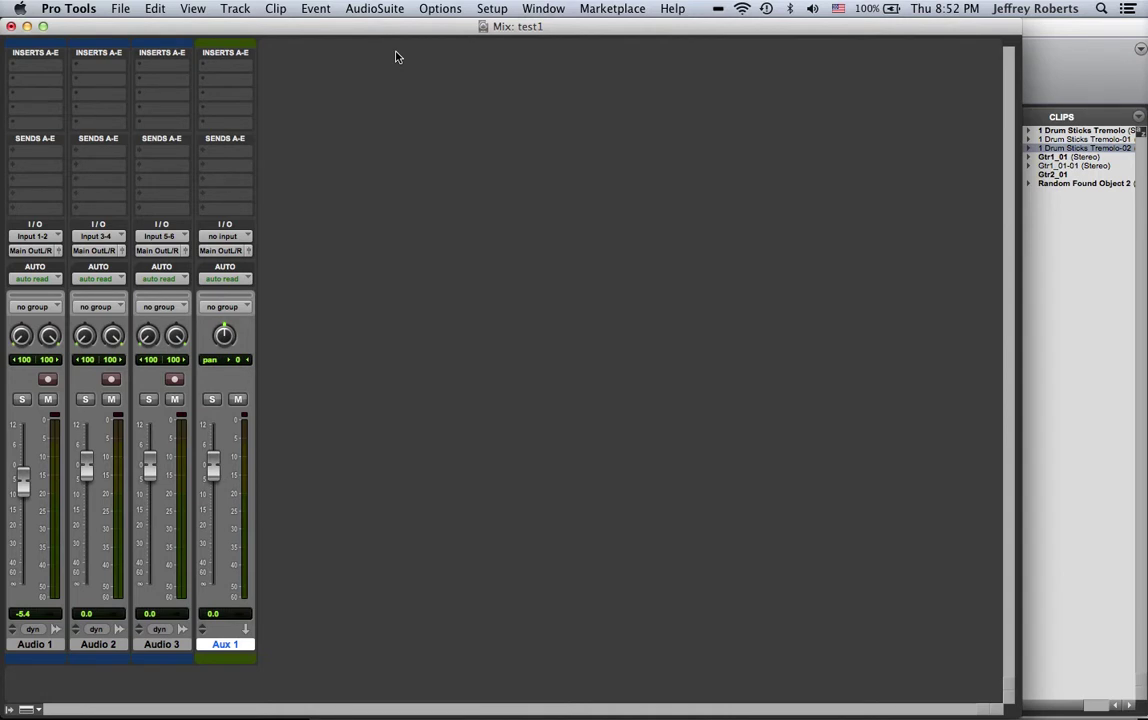
key("super+equal")
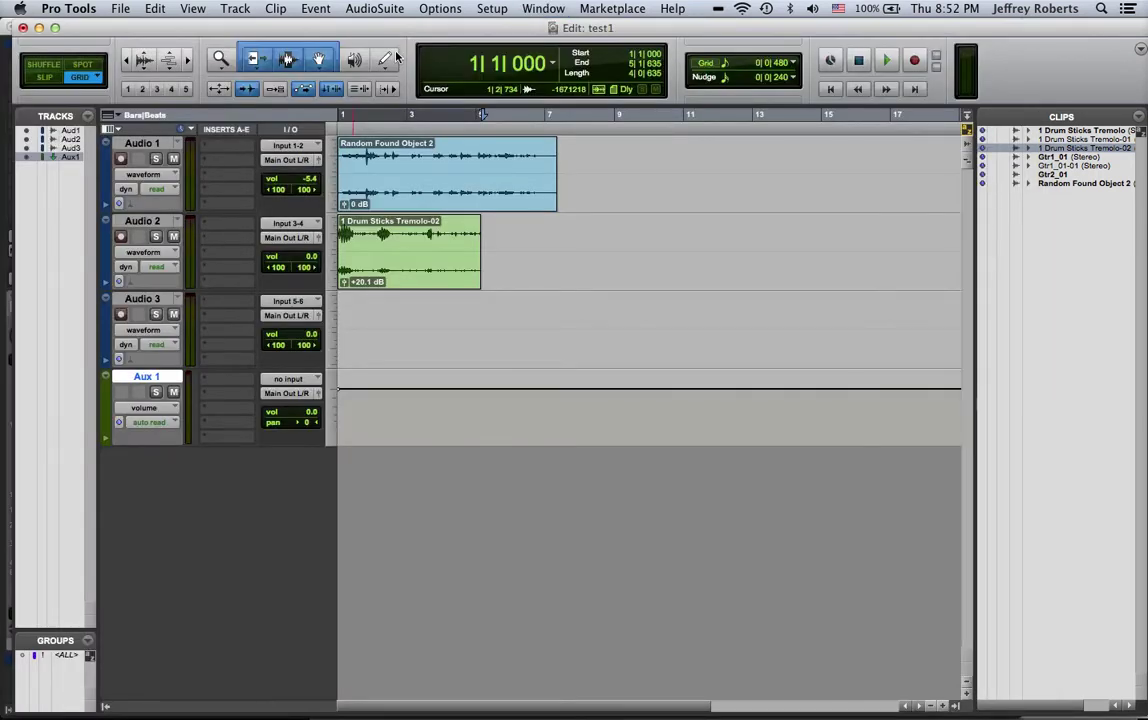
Delete the Aux 1 track and create one new stereo Aux Input track in its place.
right_click(123, 380)
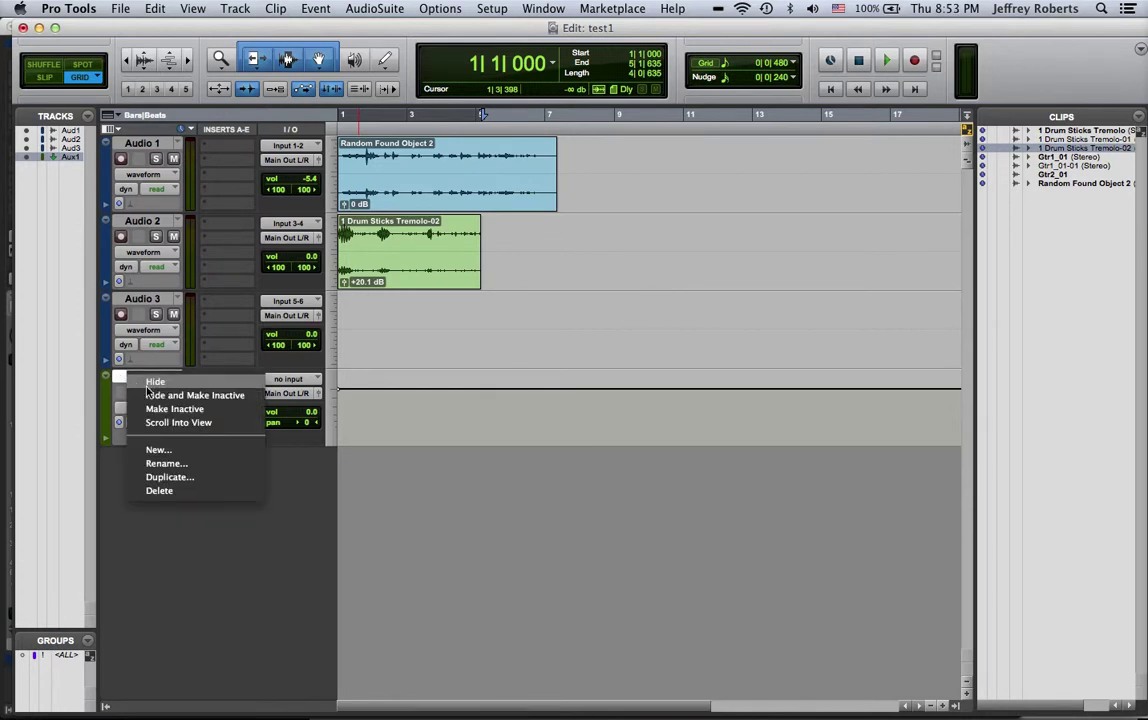
left_click(175, 492)
left_click(236, 10)
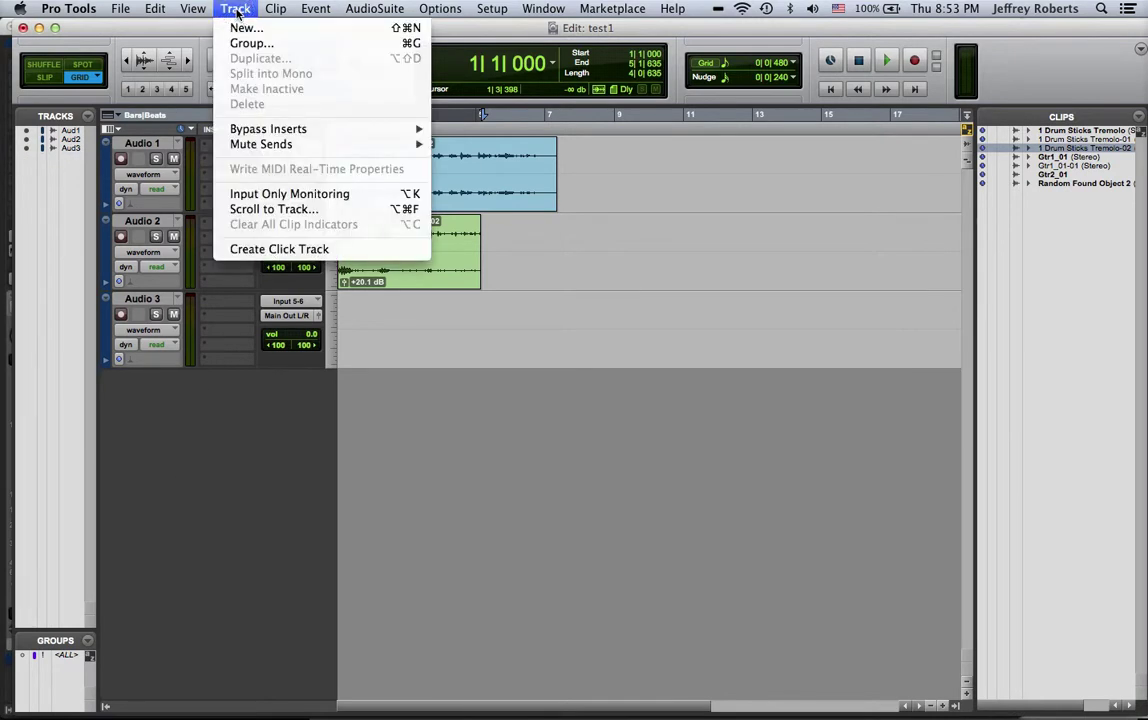
left_click(246, 27)
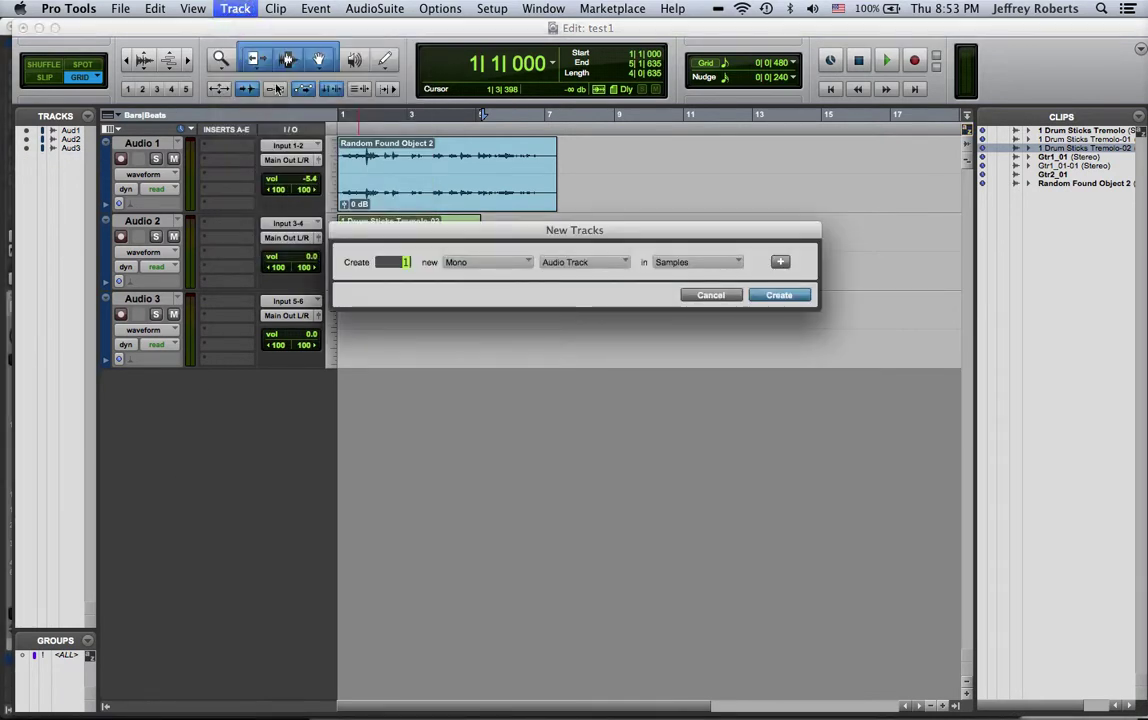
left_click(575, 270)
left_click(612, 280)
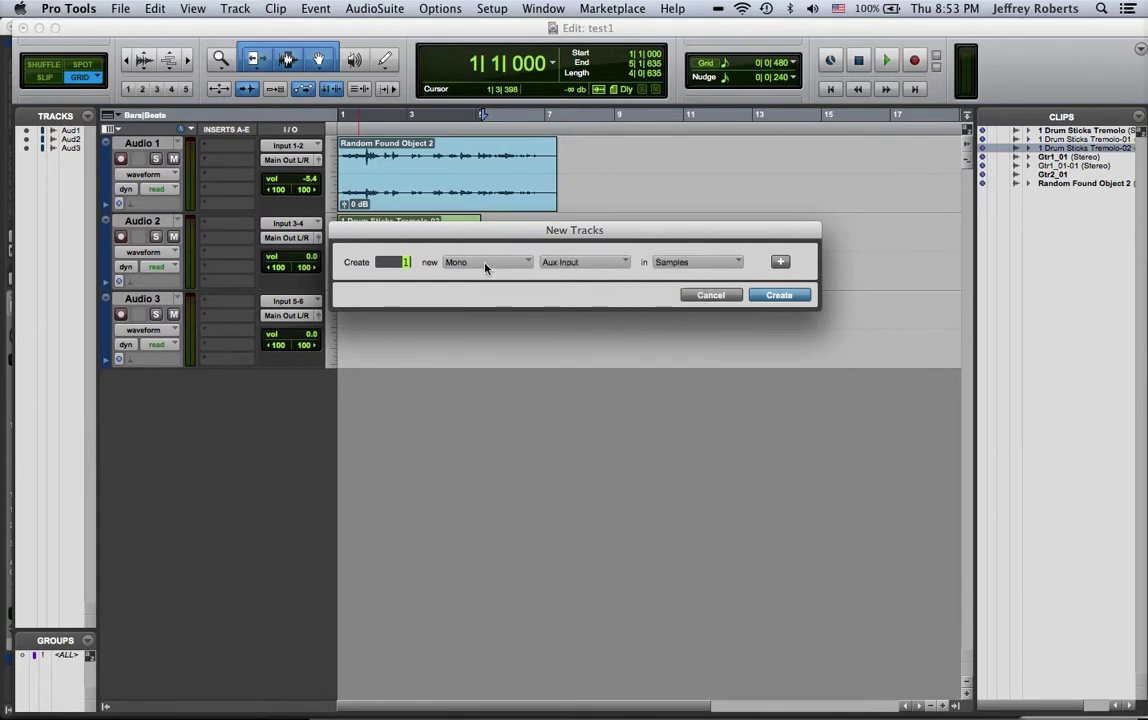
left_click(486, 264)
left_click(497, 281)
left_click(768, 296)
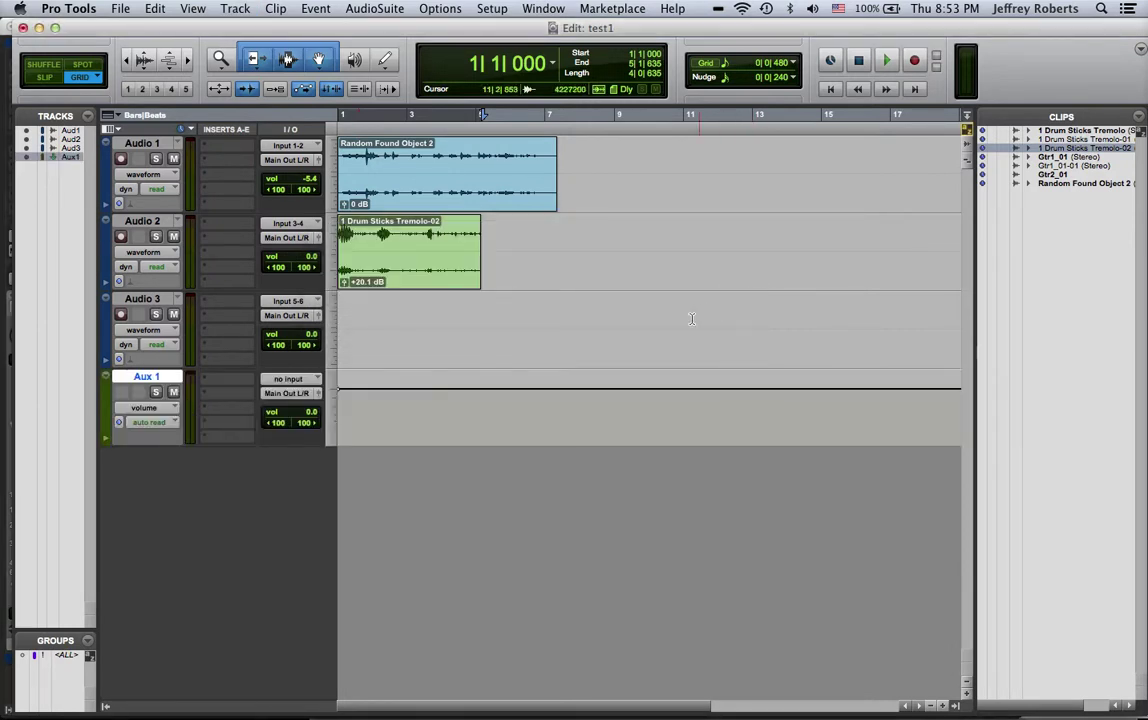
In the Mix window, set the Aux 1 track's input to Bus 1-2 (Stereo).
key("super+equal")
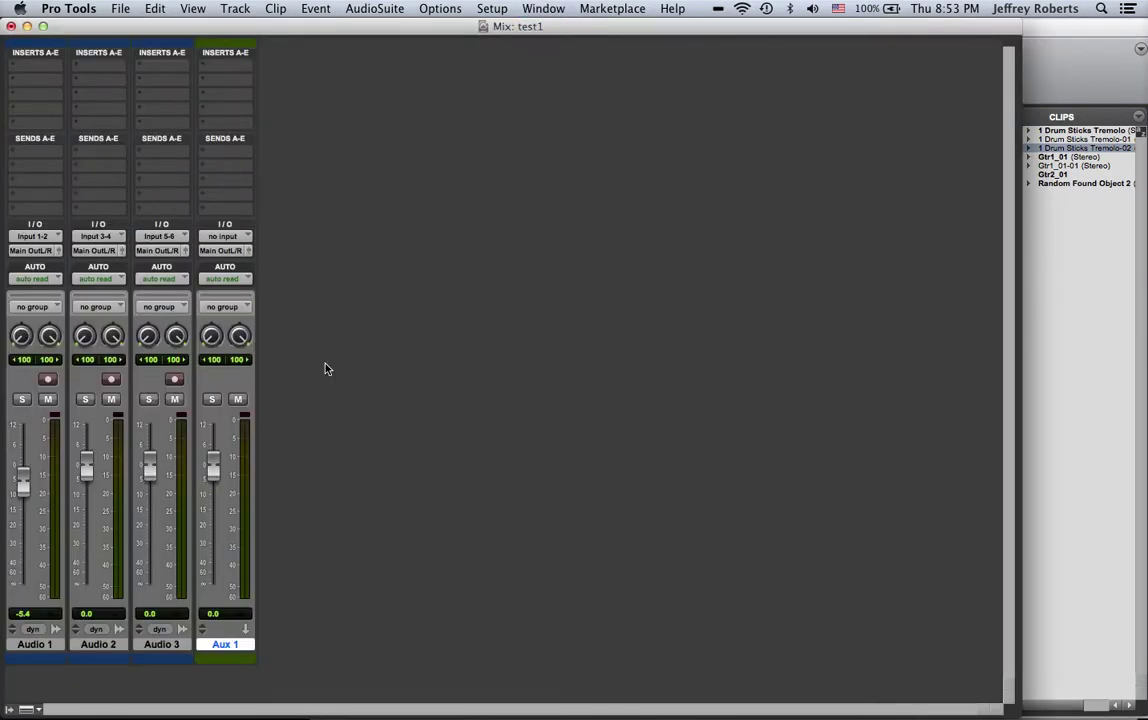
left_click(248, 237)
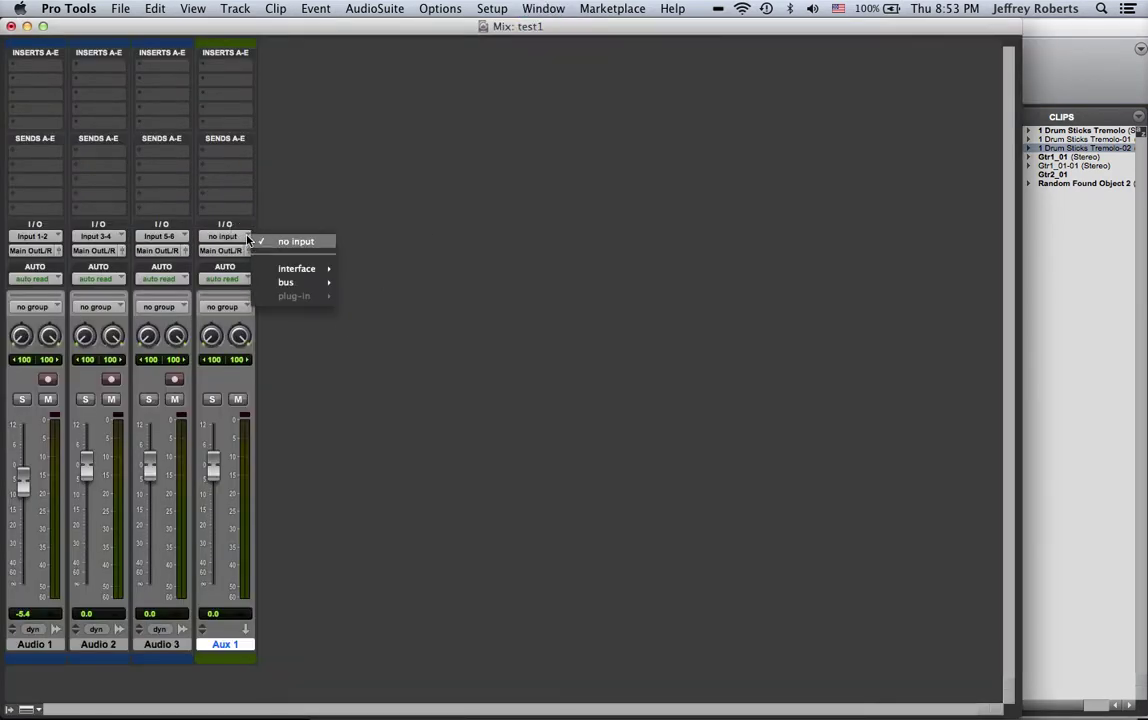
mouse_move(307, 285)
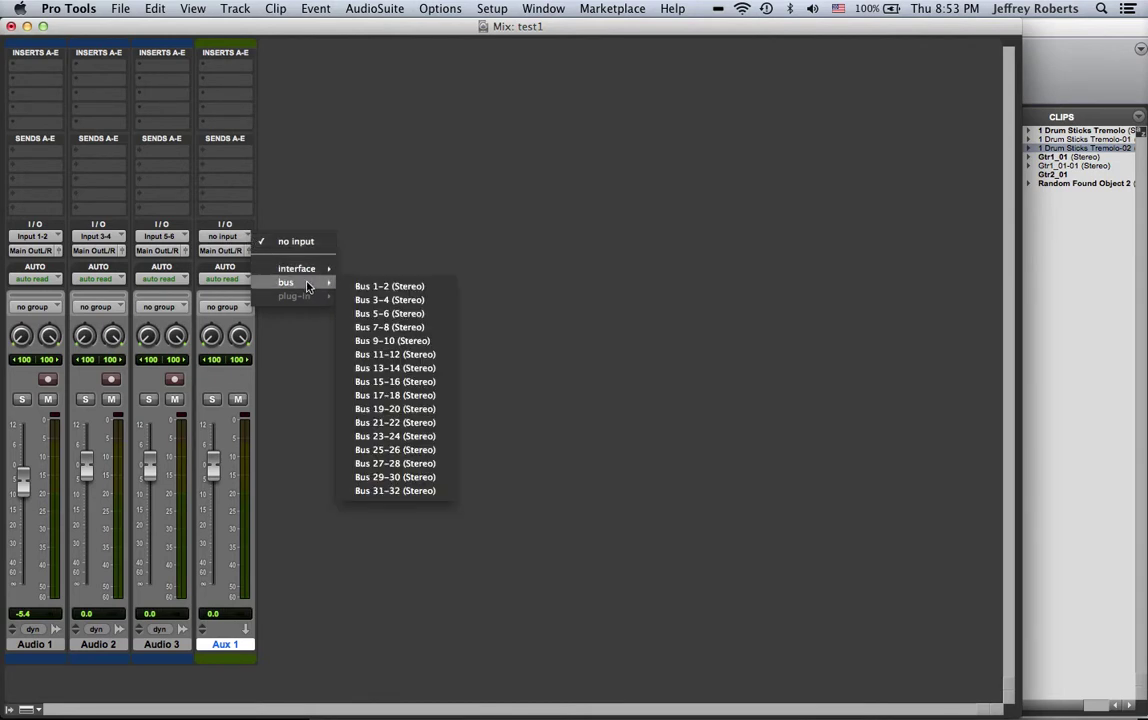
left_click(430, 288)
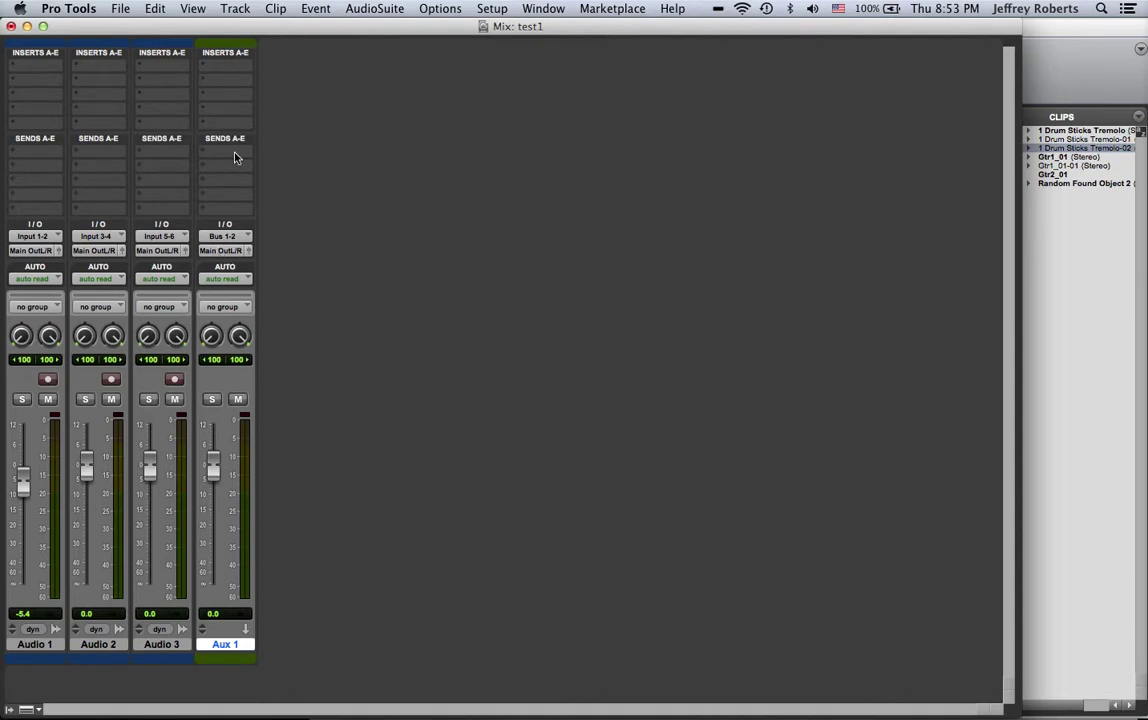
Add a Bus 1-2 (Stereo) send in Audio 1's first send slot and move the send window clear of the channel strips.
left_click(40, 157)
mouse_move(84, 186)
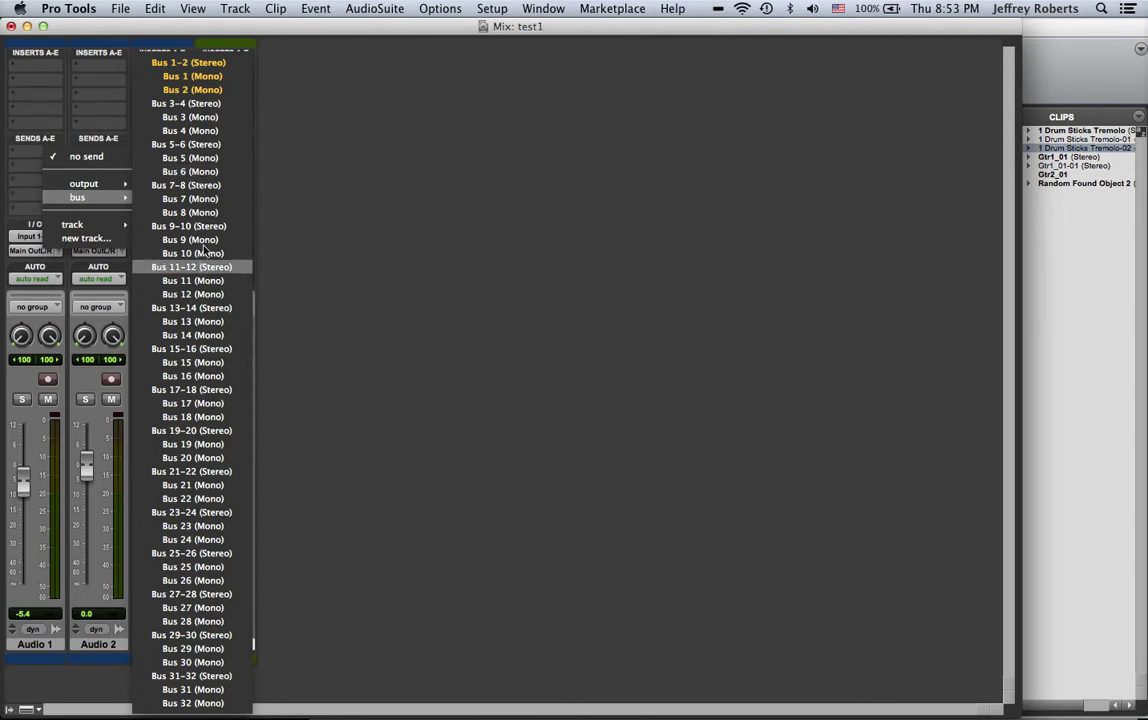
left_click(203, 66)
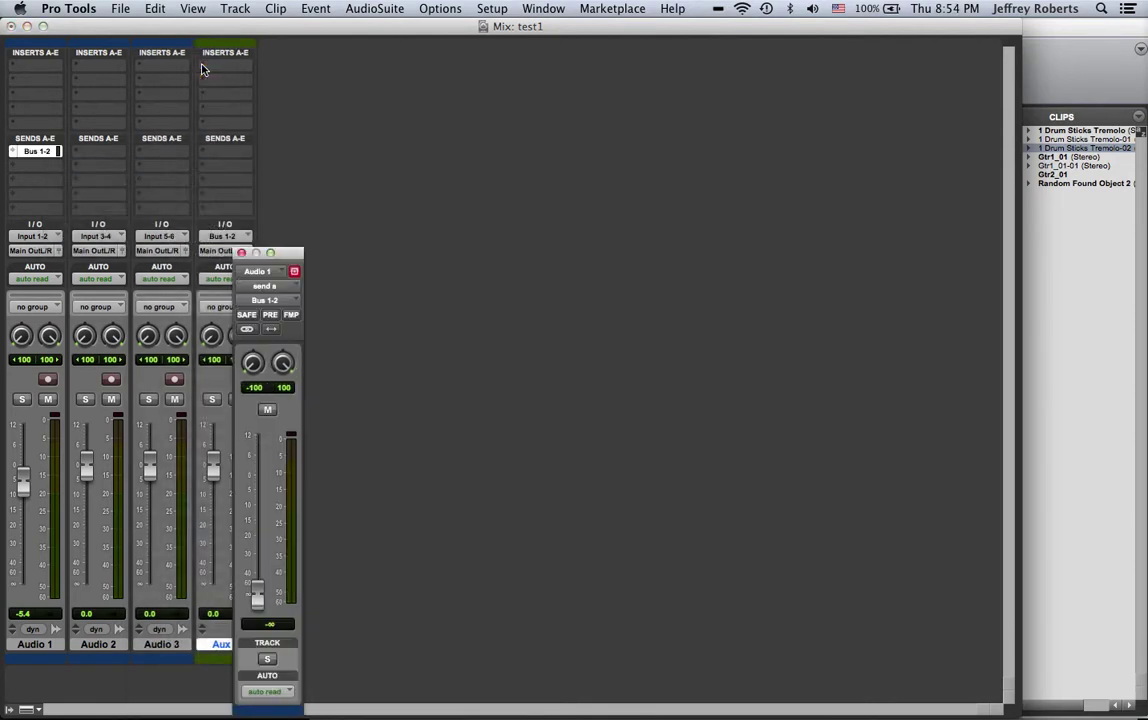
left_click(285, 258)
left_click_drag(285, 258, 356, 102)
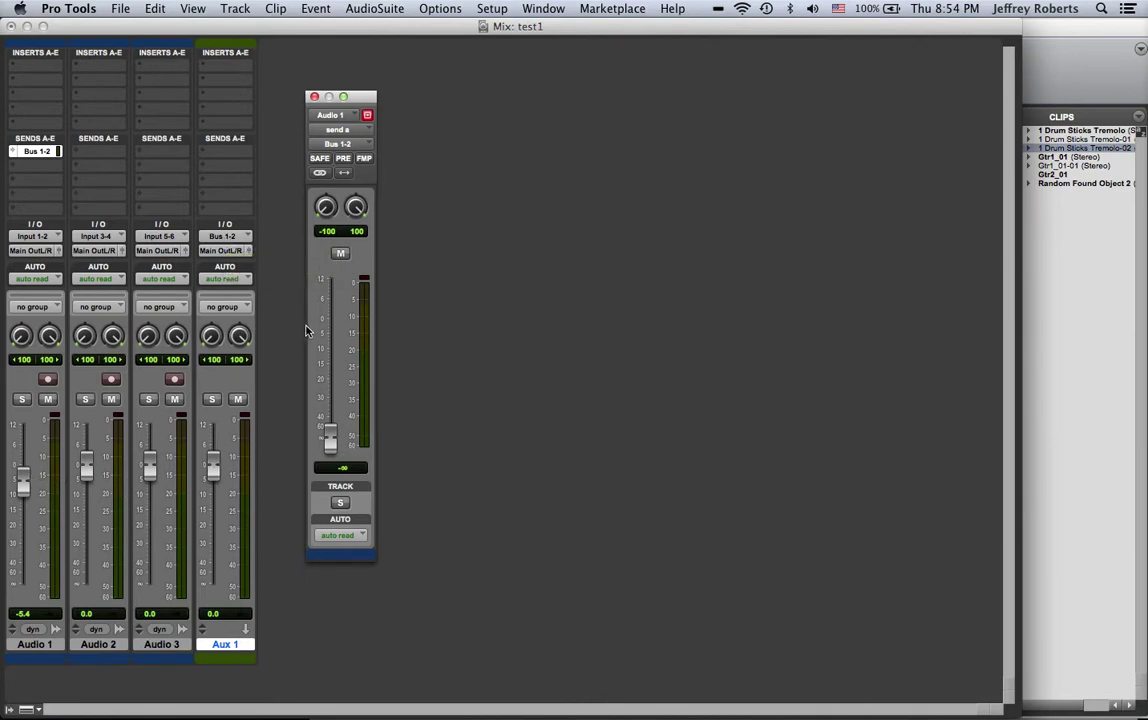
Set Audio 1's Bus 1-2 send level to -32.7 dB, with the Audio 1 fader at -18.8 dB and Aux 1 at -14.7 dB.
left_click_drag(334, 441, 333, 356)
left_click_drag(214, 464, 193, 514)
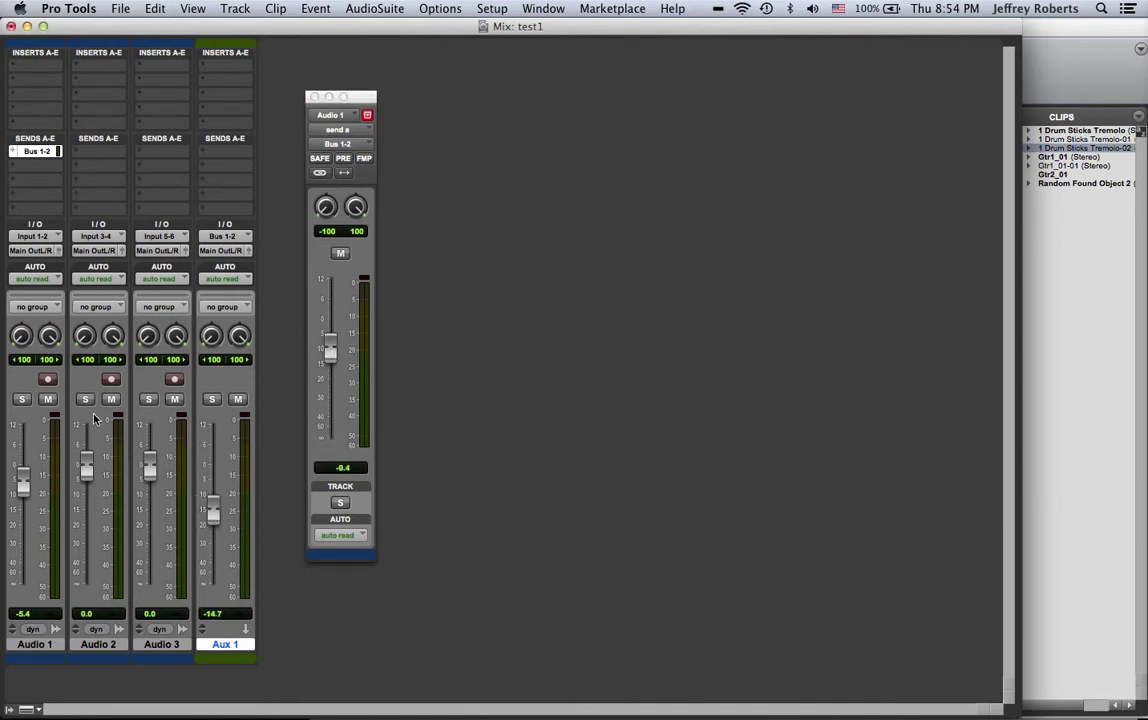
left_click(25, 481)
left_click_drag(25, 481, 28, 520)
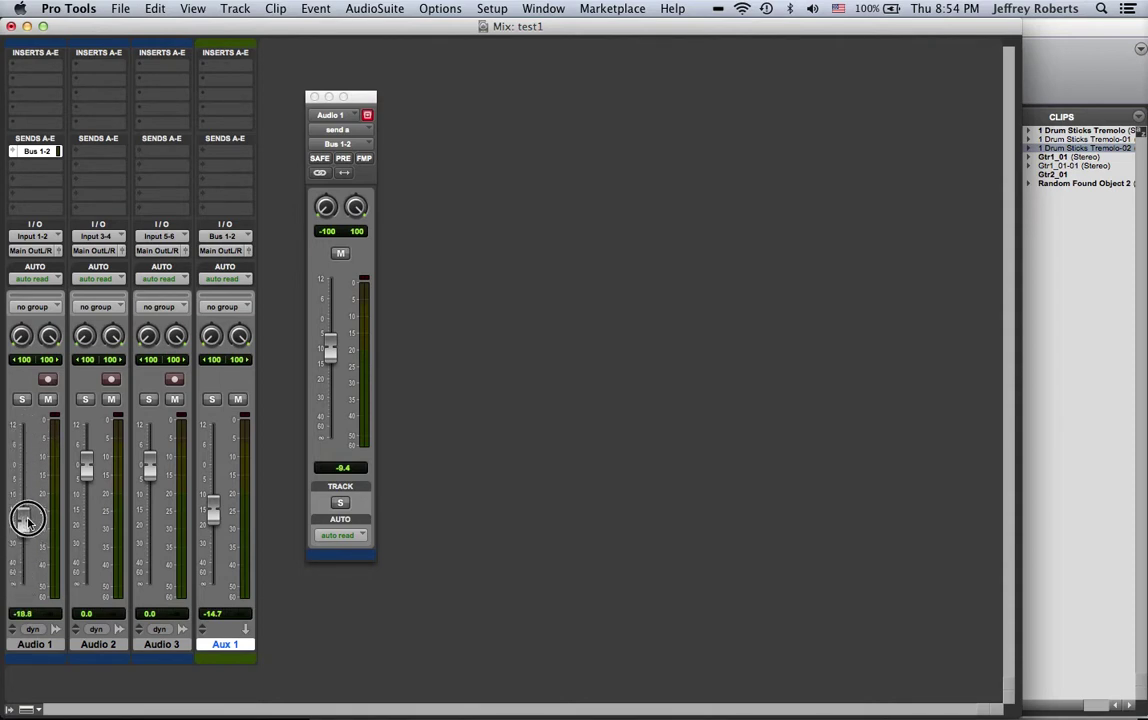
left_click_drag(328, 343, 322, 410)
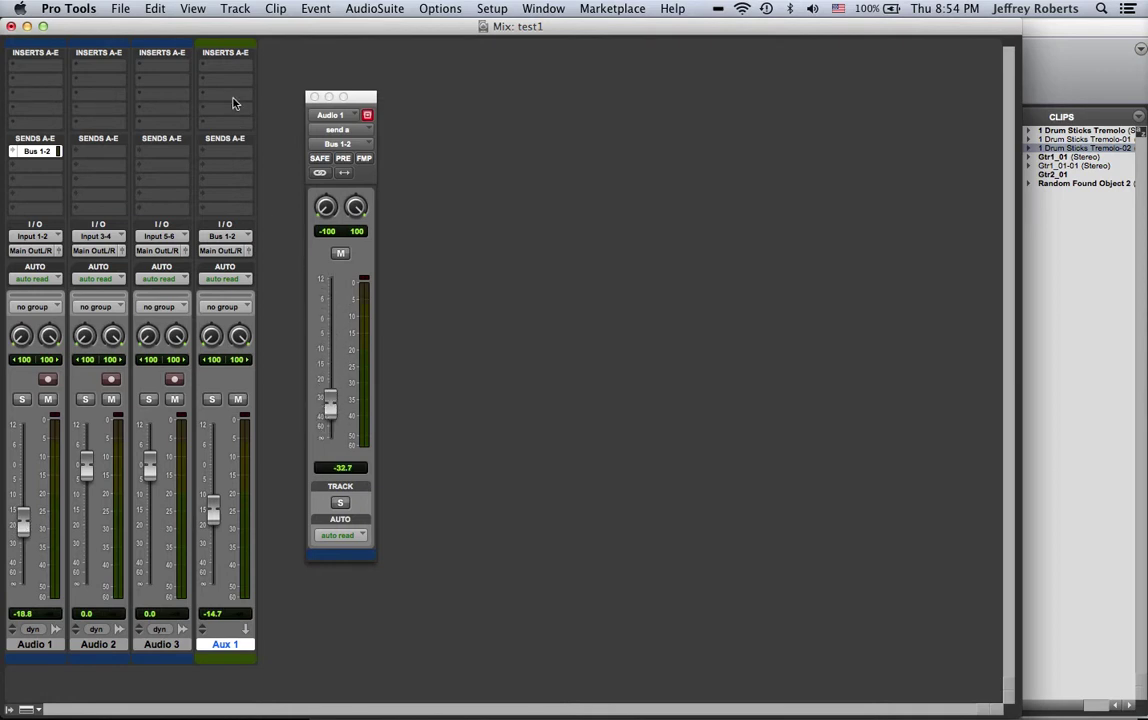
left_click_drag(358, 97, 423, 148)
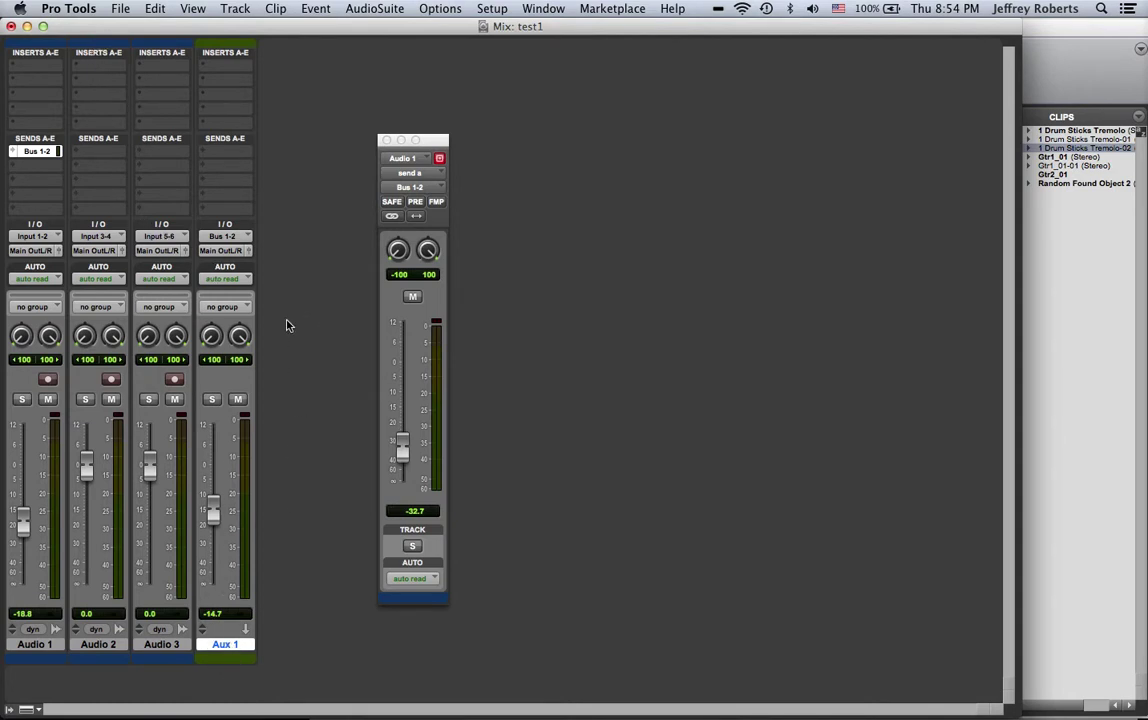
left_click_drag(414, 140, 339, 133)
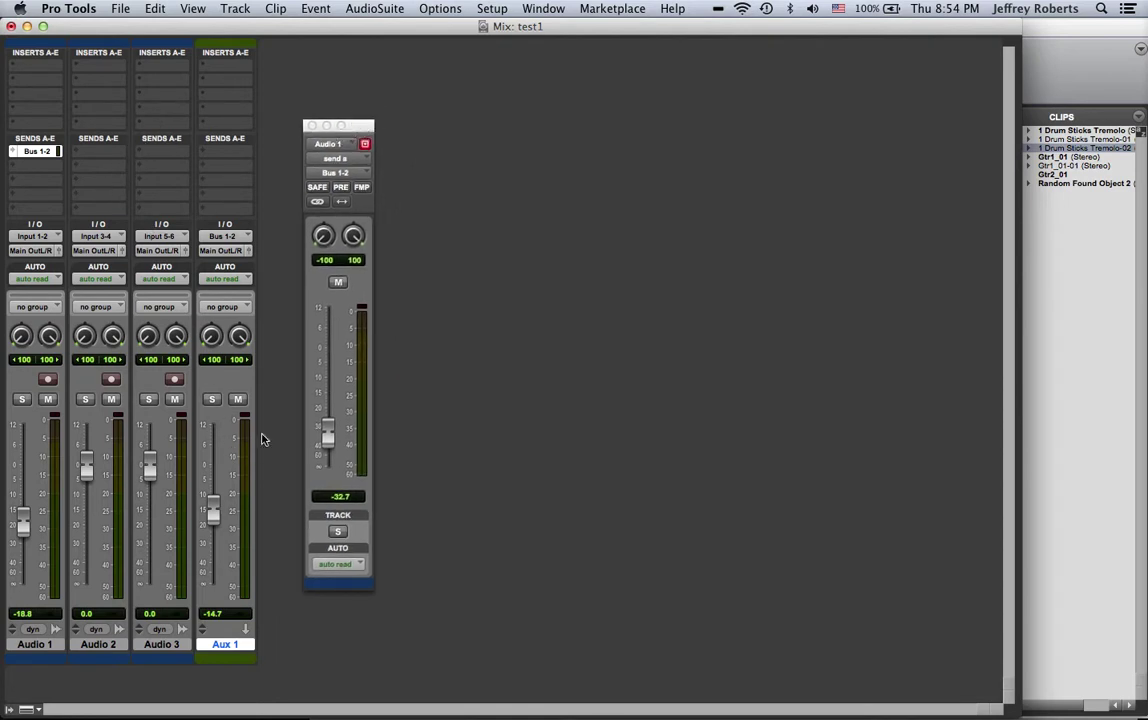
Set the Aux 1 fader to -14.5 dB and insert the multichannel D-Verb reverb in its first insert slot.
mouse_move(213, 512)
left_mouse_down()
mouse_move(215, 453)
mouse_move(209, 512)
left_mouse_up()
left_click(223, 70)
mouse_move(273, 98)
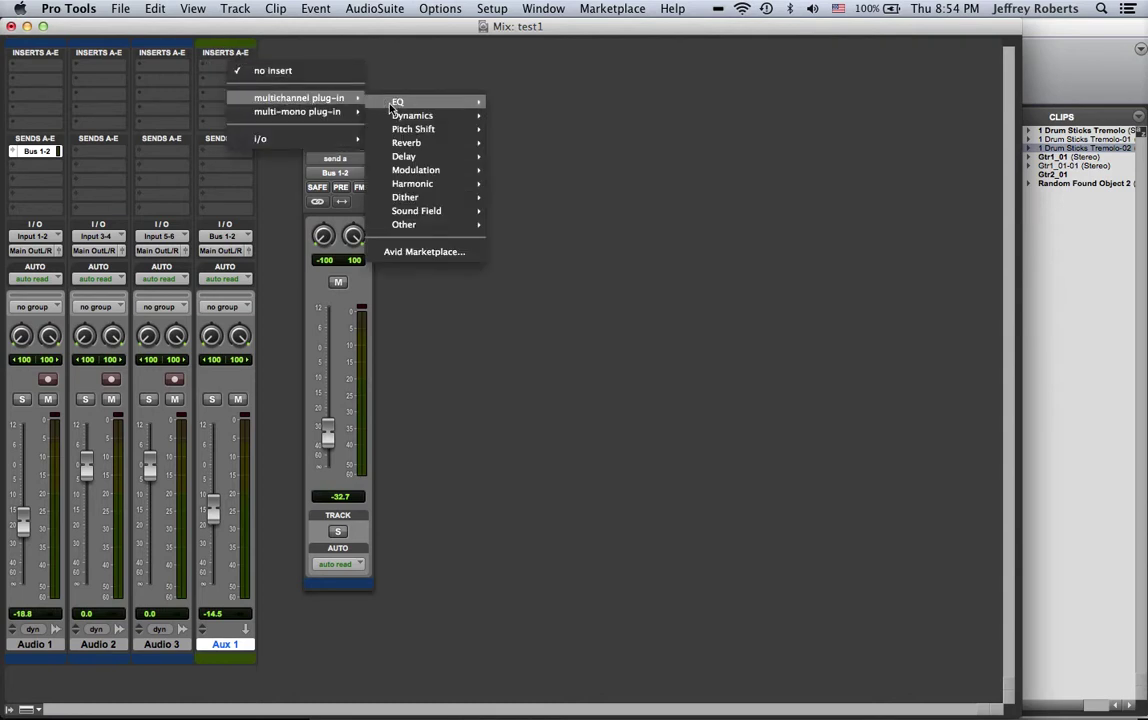
mouse_move(440, 156)
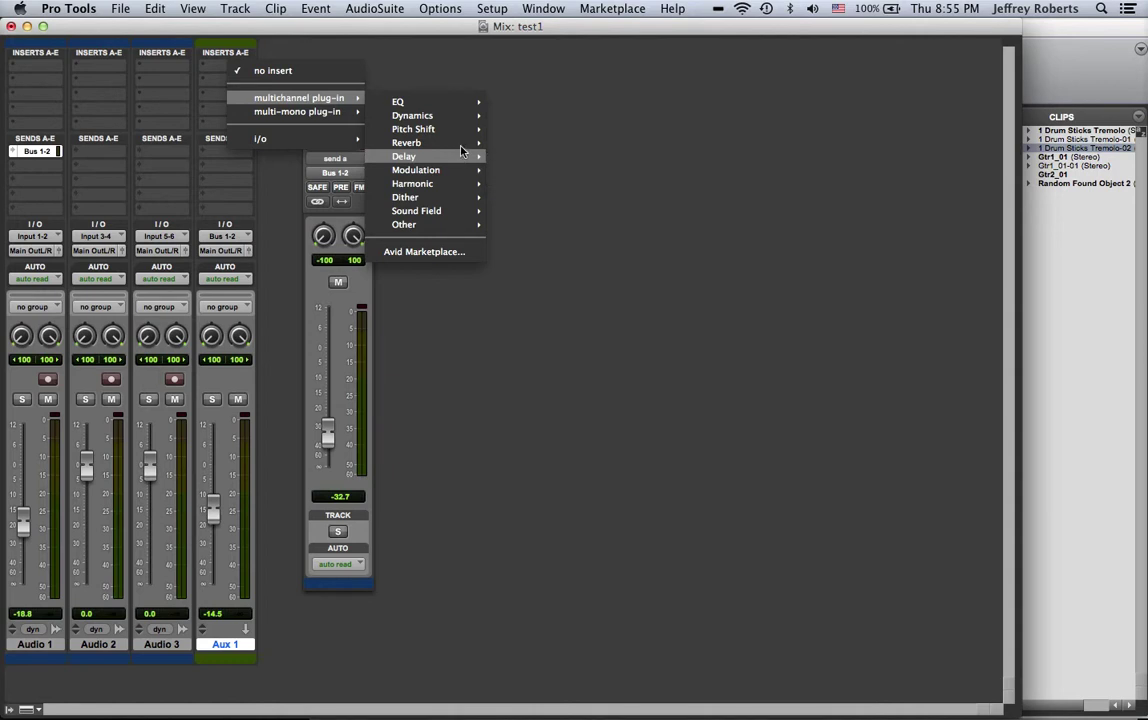
left_click(513, 148)
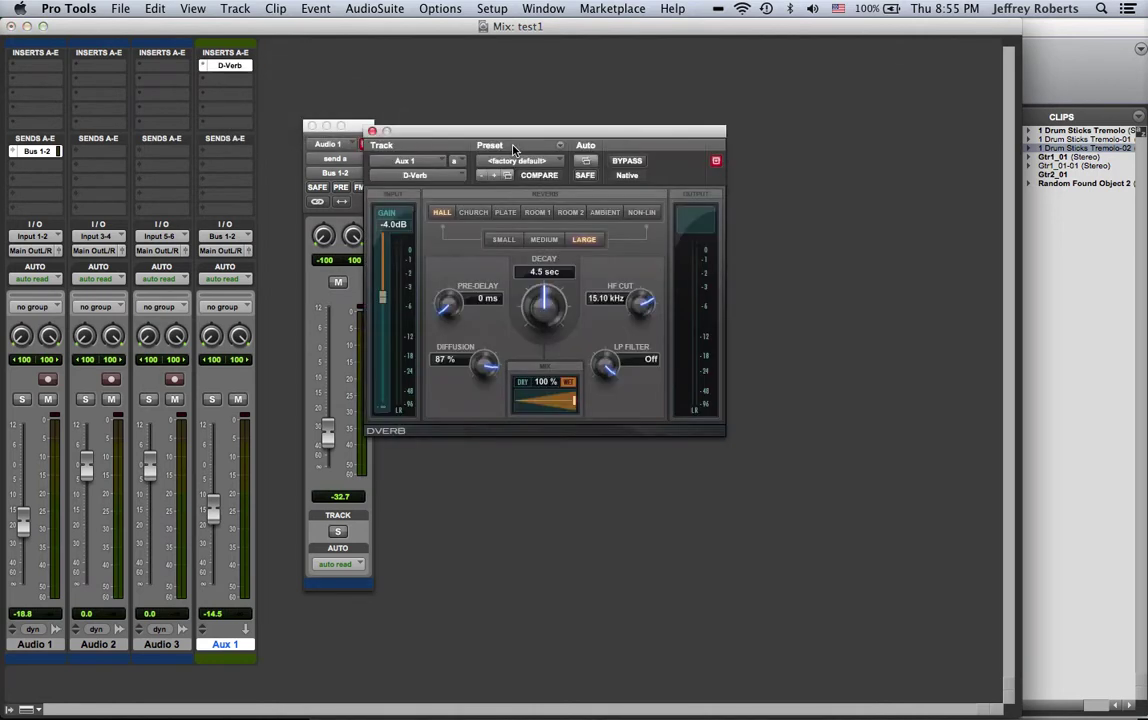
left_click_drag(495, 135, 628, 101)
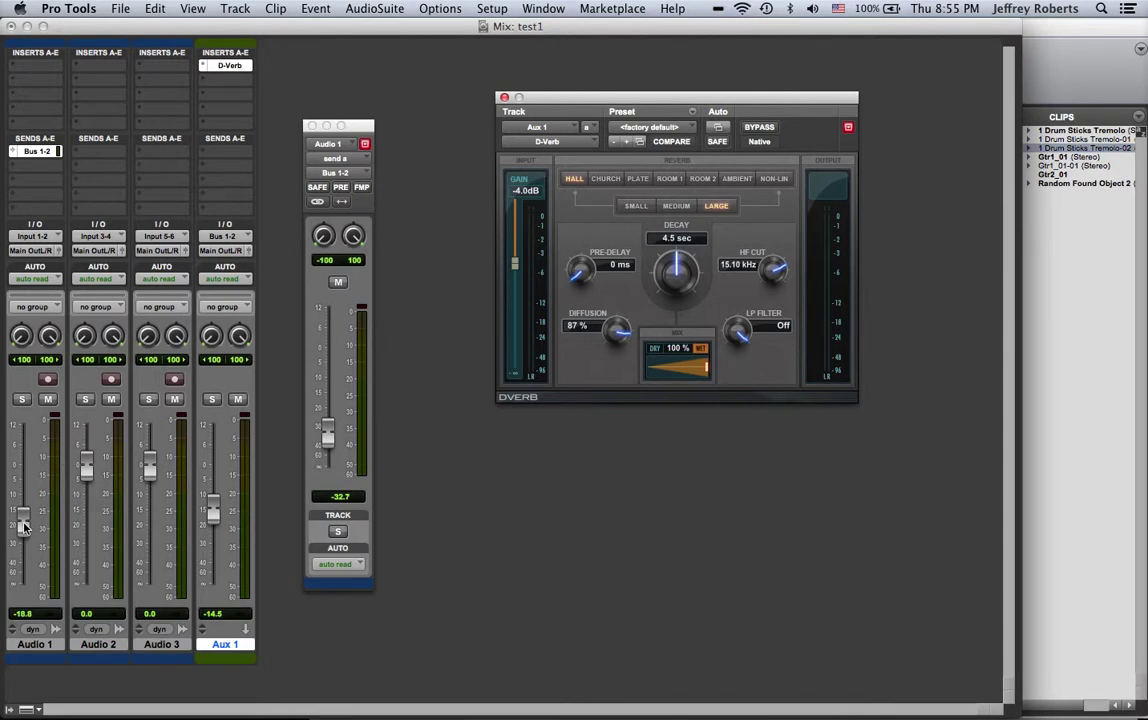
During playback, raise the Audio 1 fader to -12.1 dB and its send to +2.8 dB, with Audio 2 pulled fully down.
key("space")
mouse_move(22, 527)
left_mouse_down()
mouse_move(25, 486)
mouse_move(24, 506)
left_mouse_up()
left_click_drag(326, 432, 326, 328)
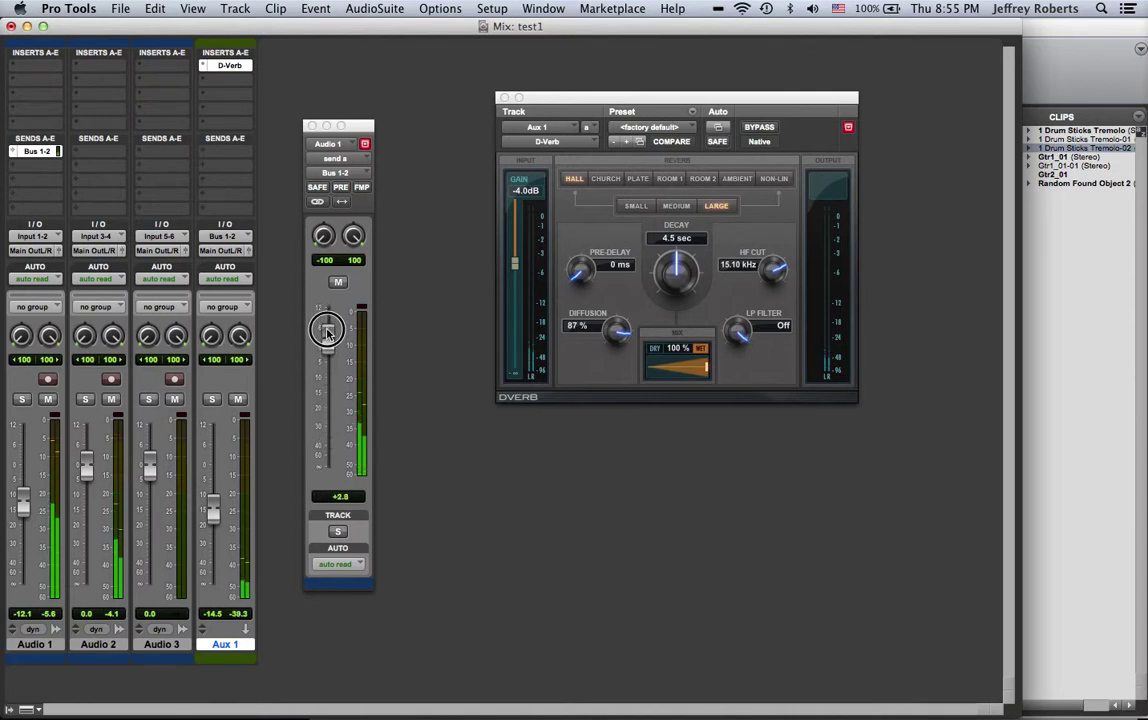
left_click_drag(80, 468, 88, 580)
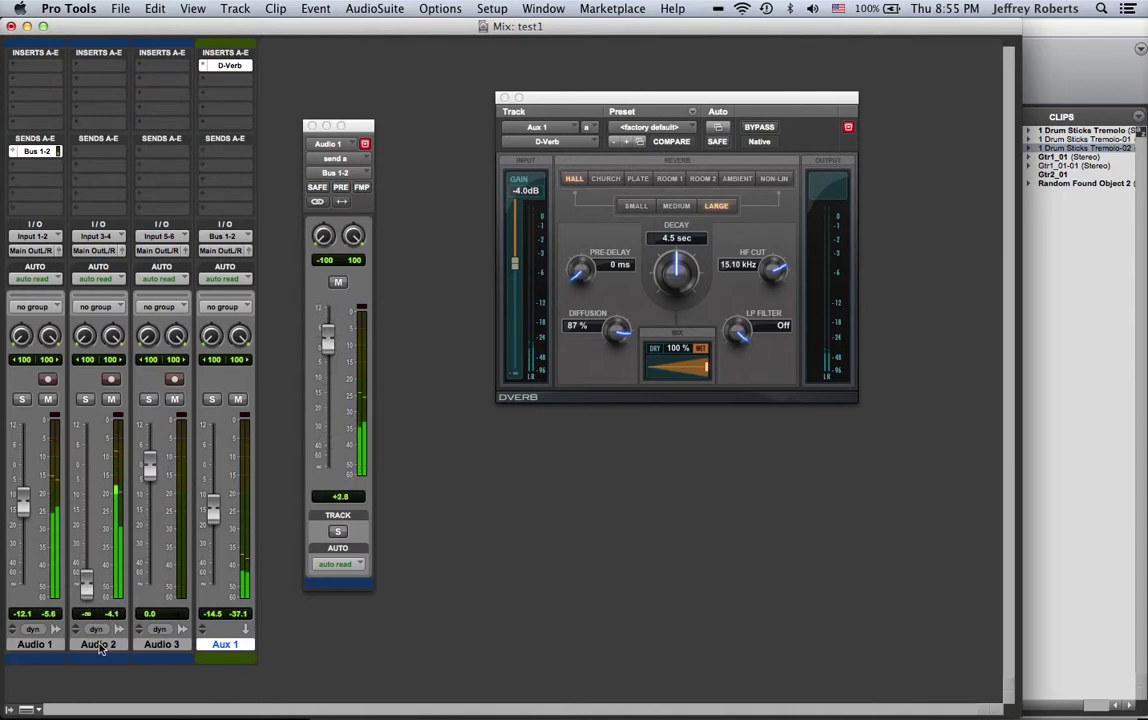
Try different Audio 1 send levels with the track fader pulled fully down to -∞, ending with the send at +0.9 dB.
left_click_drag(328, 340, 333, 340)
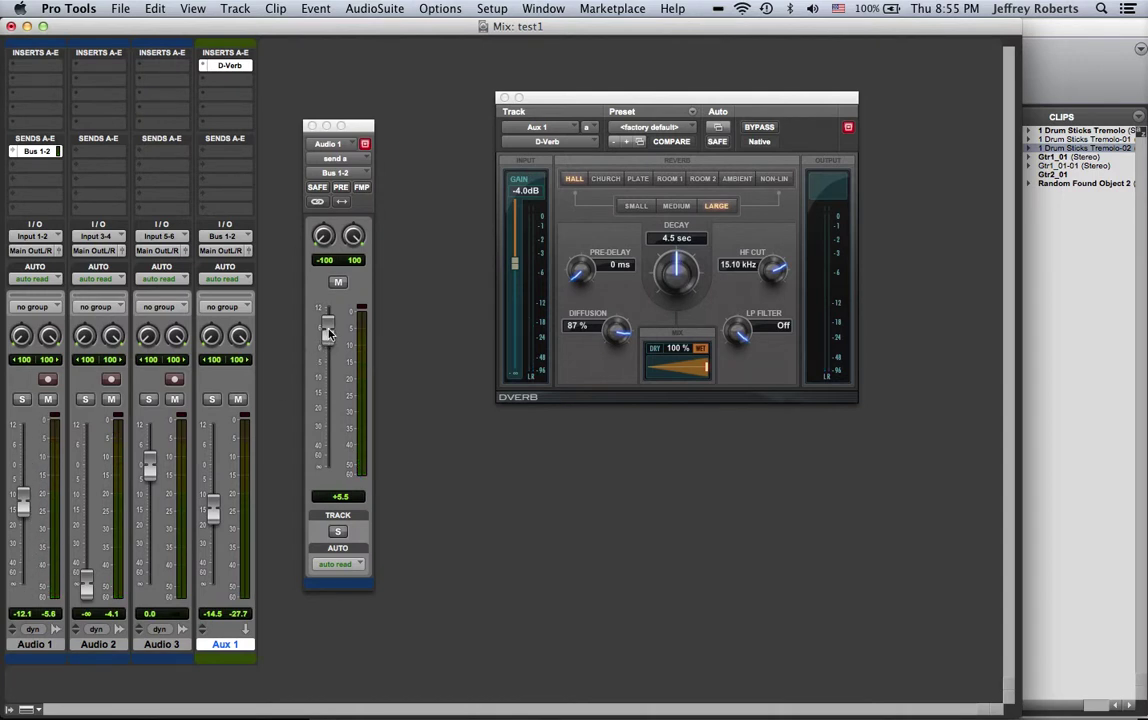
left_click_drag(329, 334, 338, 341)
left_click_drag(24, 505, 20, 586)
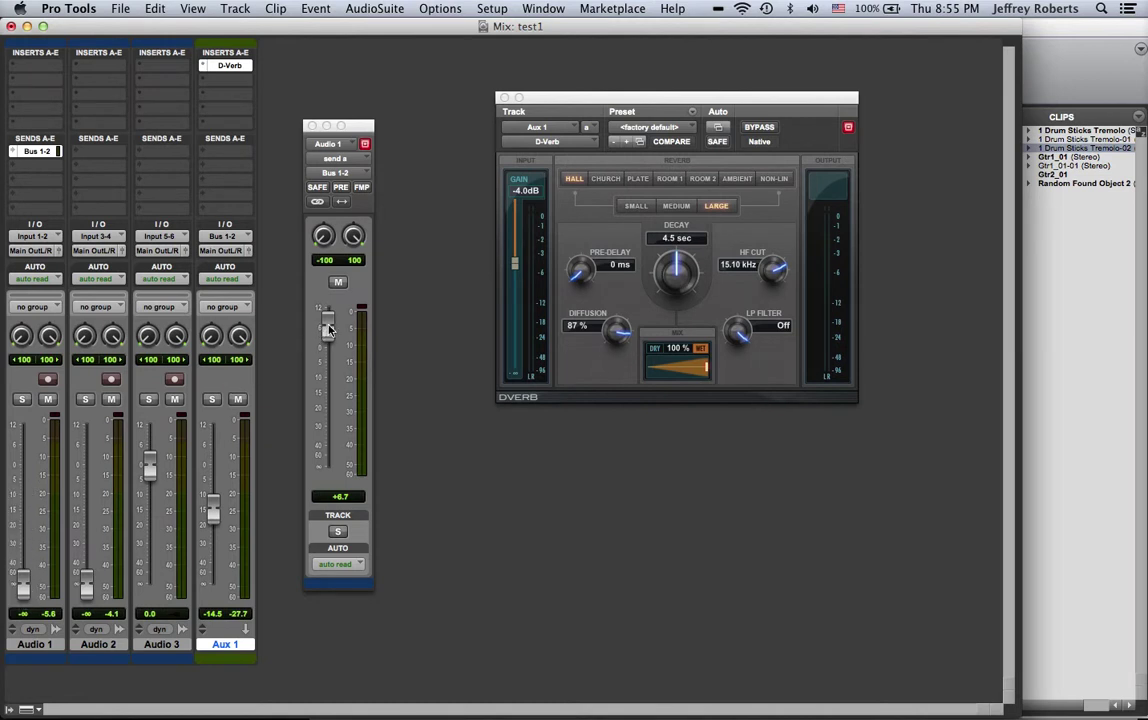
left_click_drag(329, 330, 328, 311)
left_click_drag(327, 314, 328, 343)
Rebalance Audio 1 by setting its track fader to -7.6 dB and its Bus 1-2 send to -12.9 dB.
left_click_drag(22, 585, 23, 512)
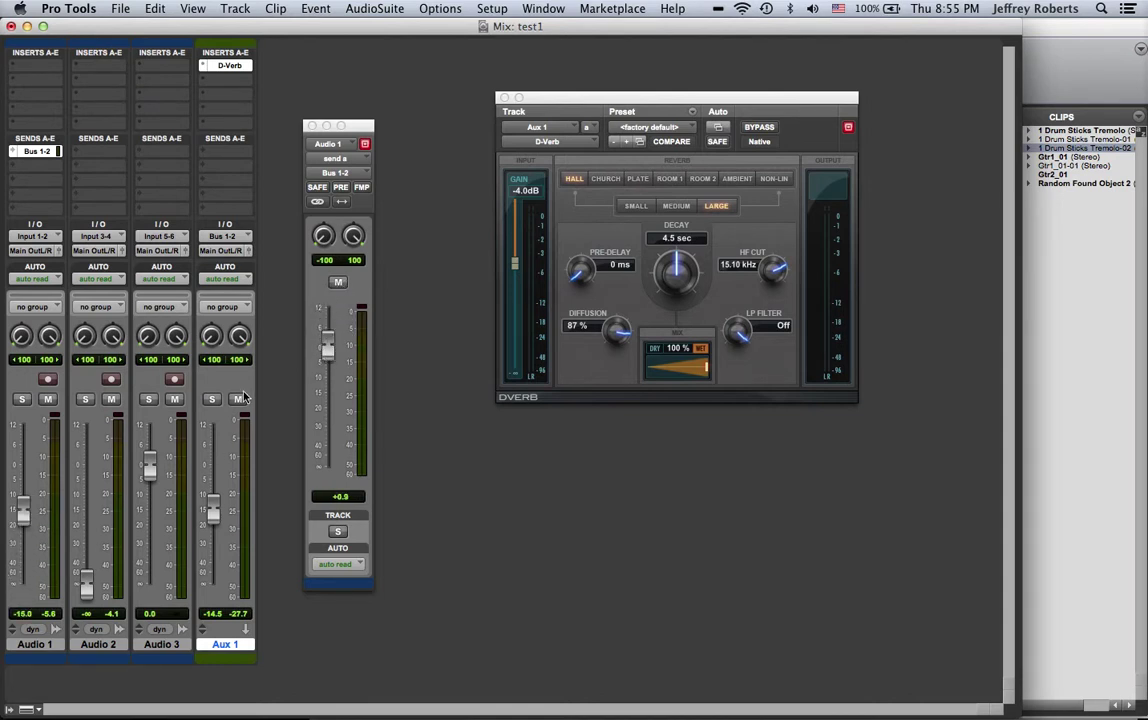
left_click_drag(320, 356, 326, 381)
left_click_drag(22, 511, 22, 490)
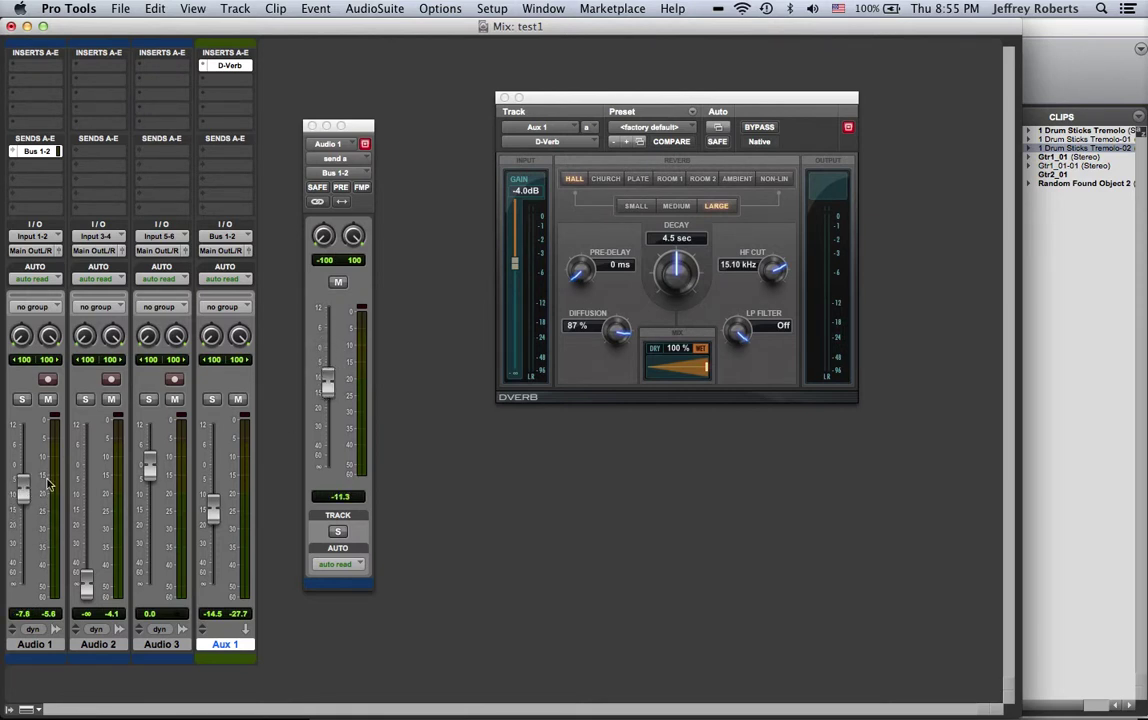
left_click_drag(326, 376, 334, 390)
Set the Audio 1 send to -7.5 dB with the track fader fully down, and bring the fader back up to -8.6 dB.
left_click_drag(22, 490, 22, 585)
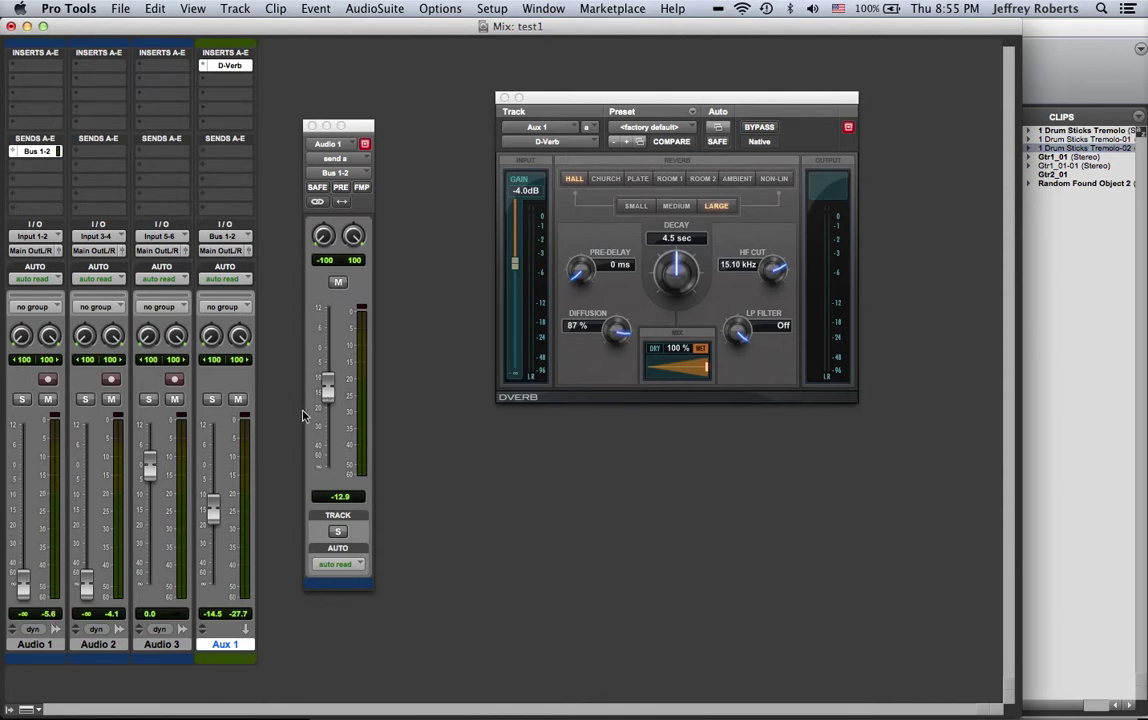
left_click_drag(330, 395, 336, 370)
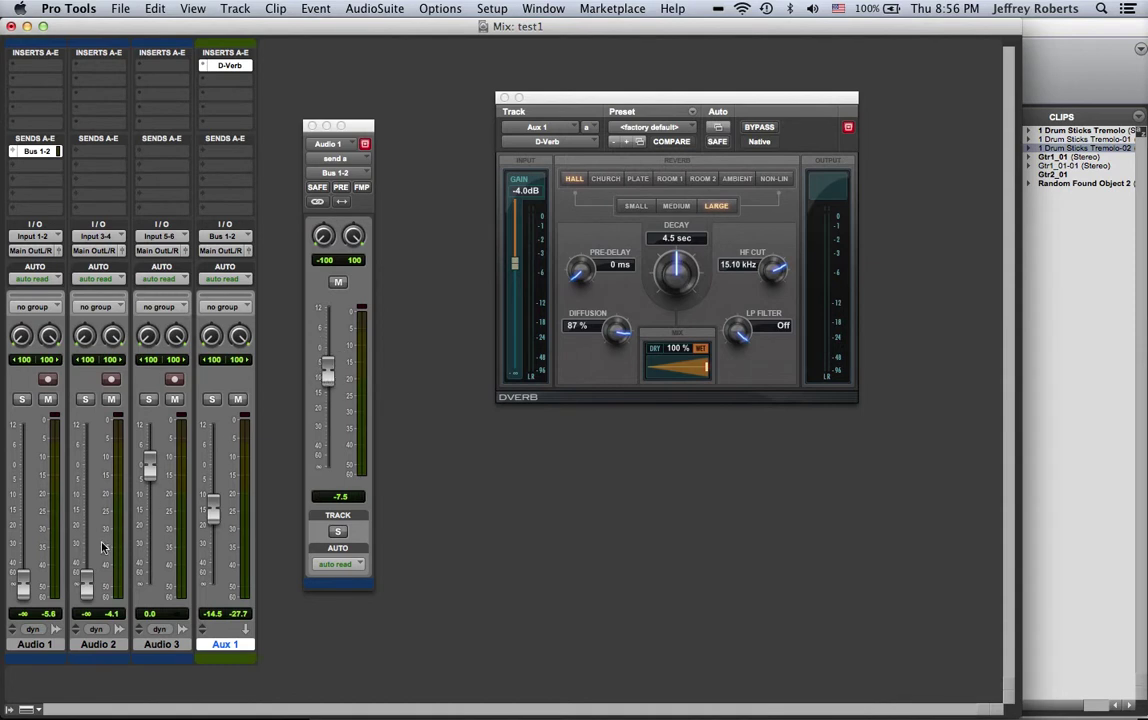
left_click_drag(22, 587, 24, 486)
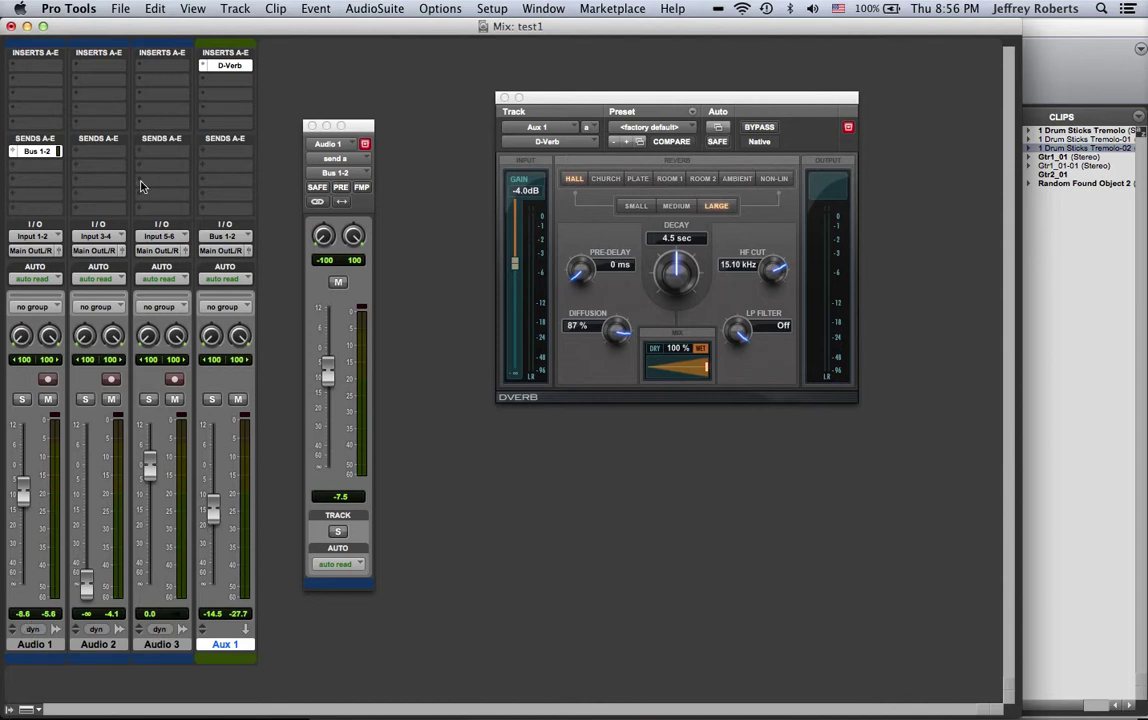
Add a Bus 1-2 (Stereo) send in Audio 2's first send slot and set its level to -17.4 dB.
left_click(96, 153)
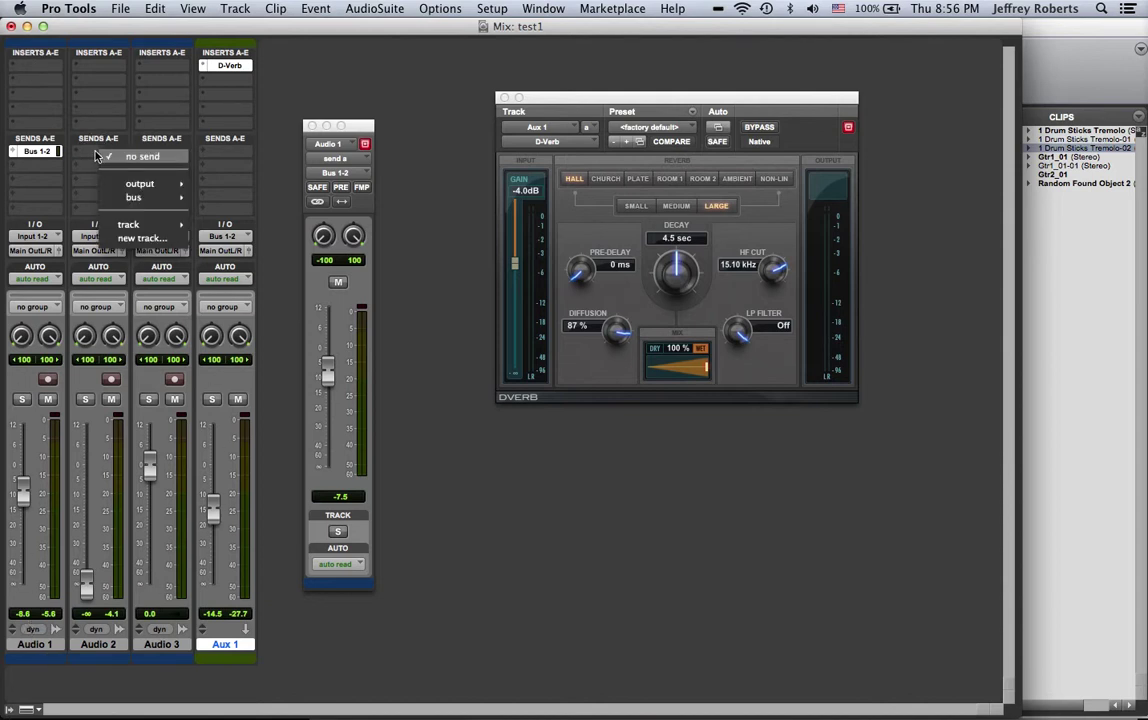
mouse_move(135, 197)
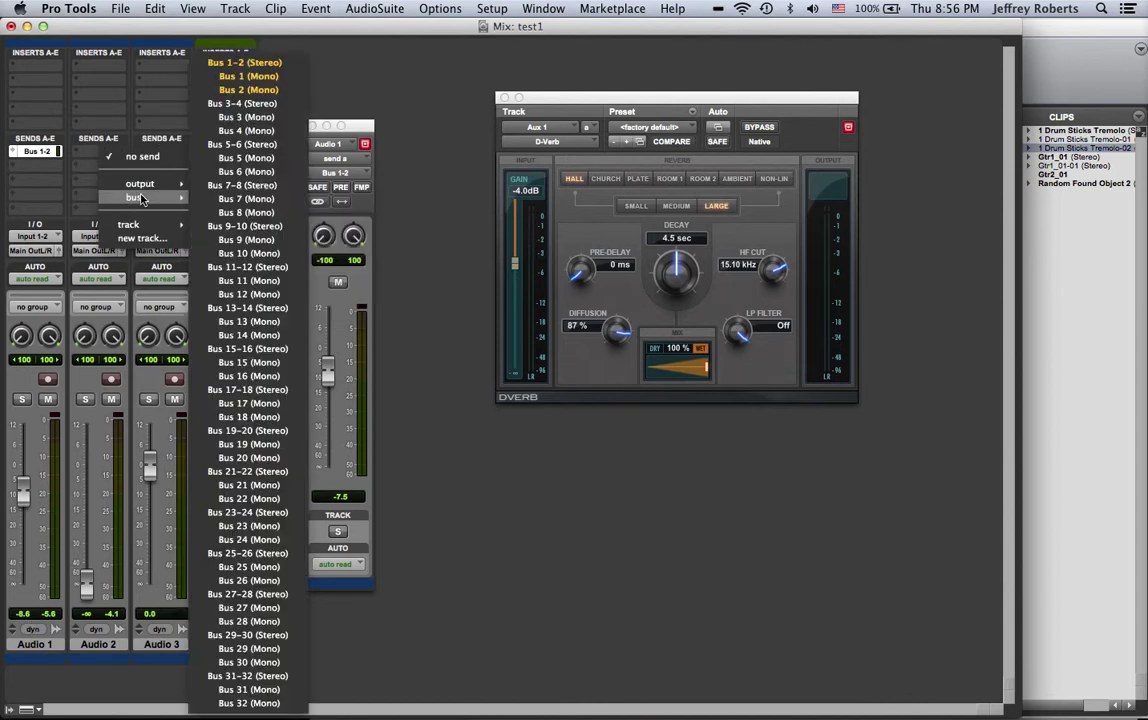
left_click(240, 62)
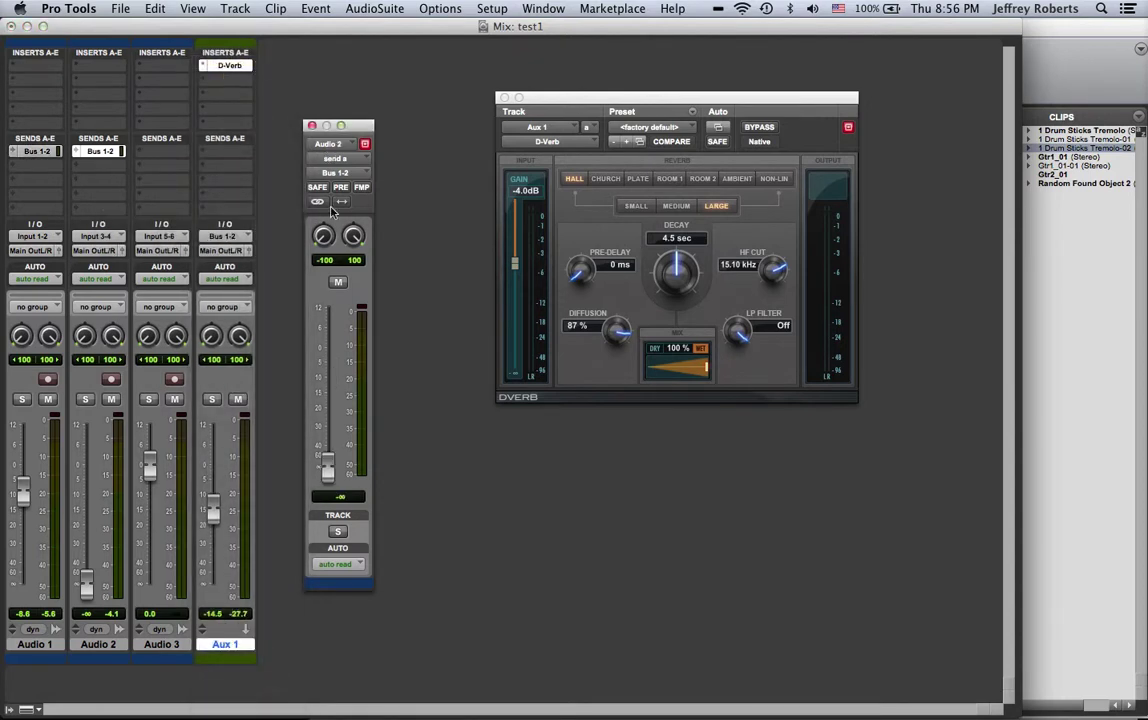
left_click_drag(355, 126, 353, 101)
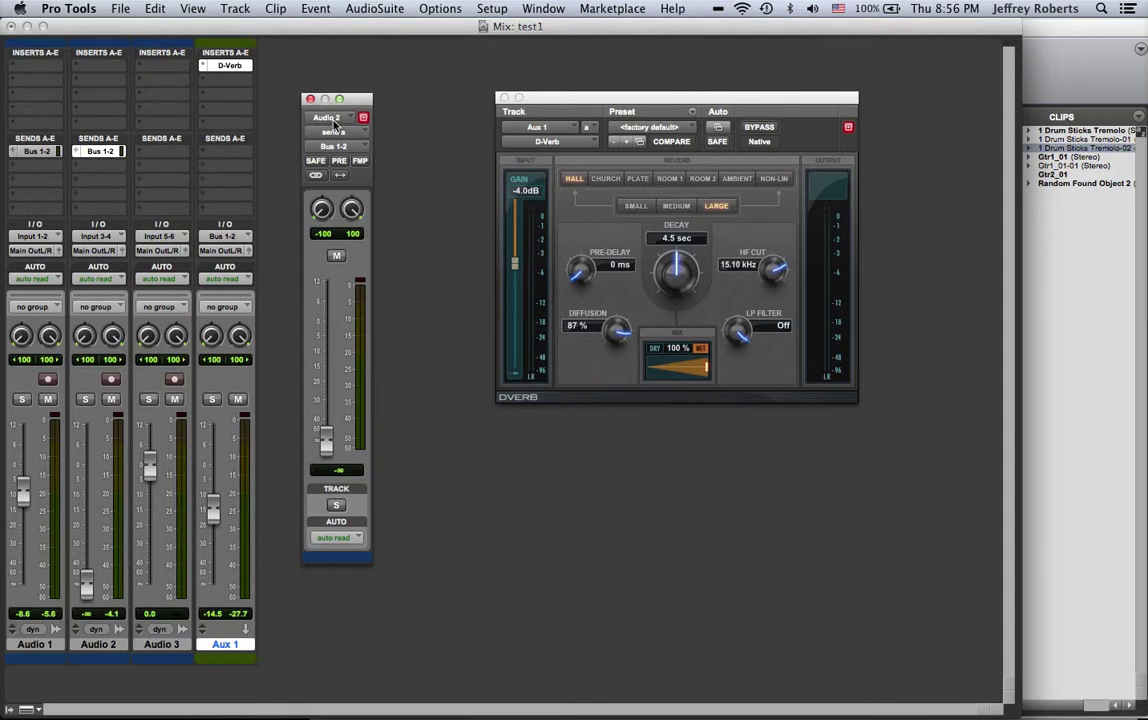
left_click_drag(326, 440, 327, 372)
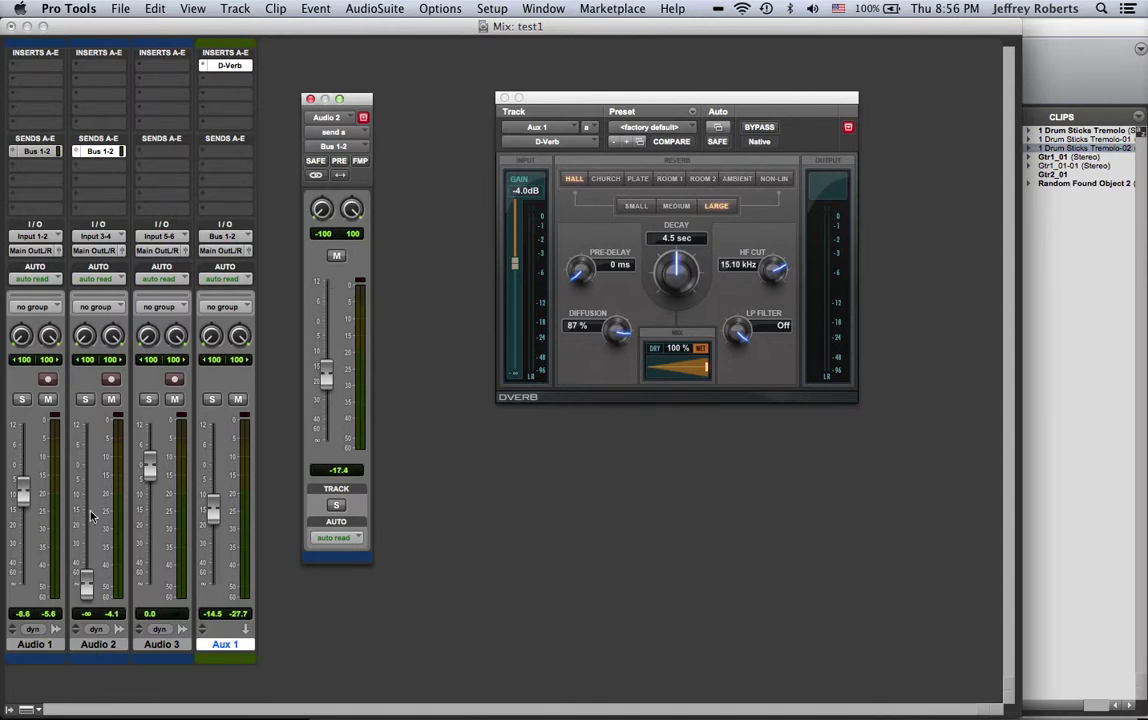
Remove the Bus 1-2 sends from Audio 1 and Audio 2 and the D-Verb insert from Aux 1.
left_click(31, 153)
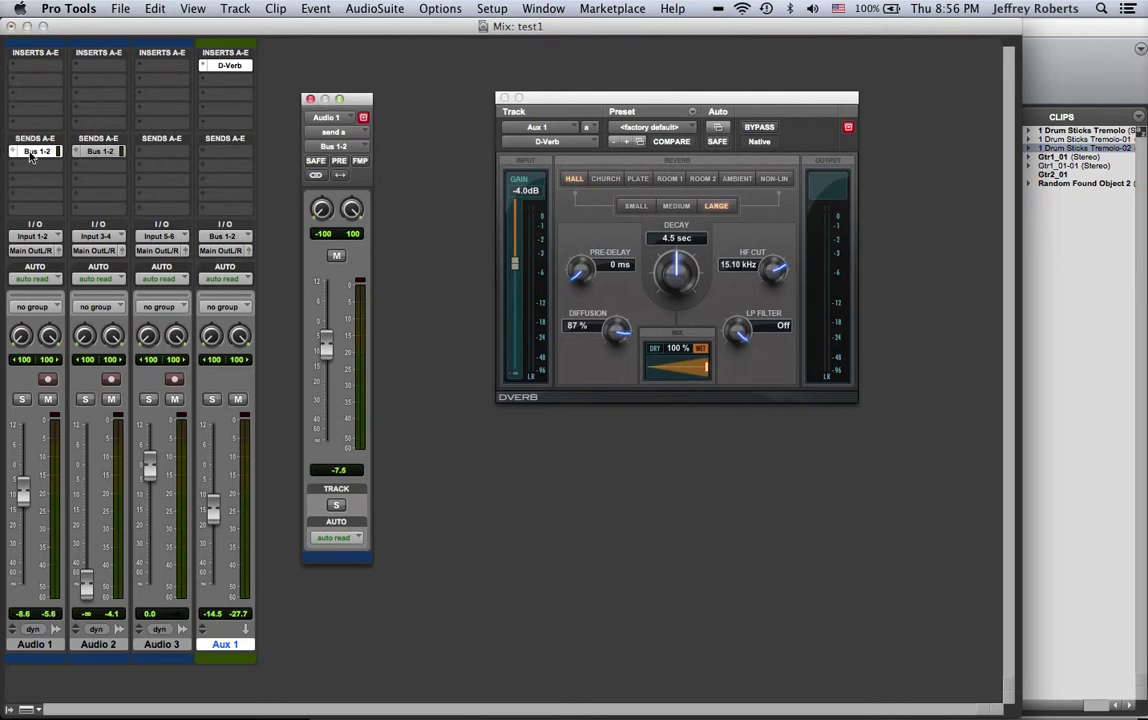
left_click(310, 99)
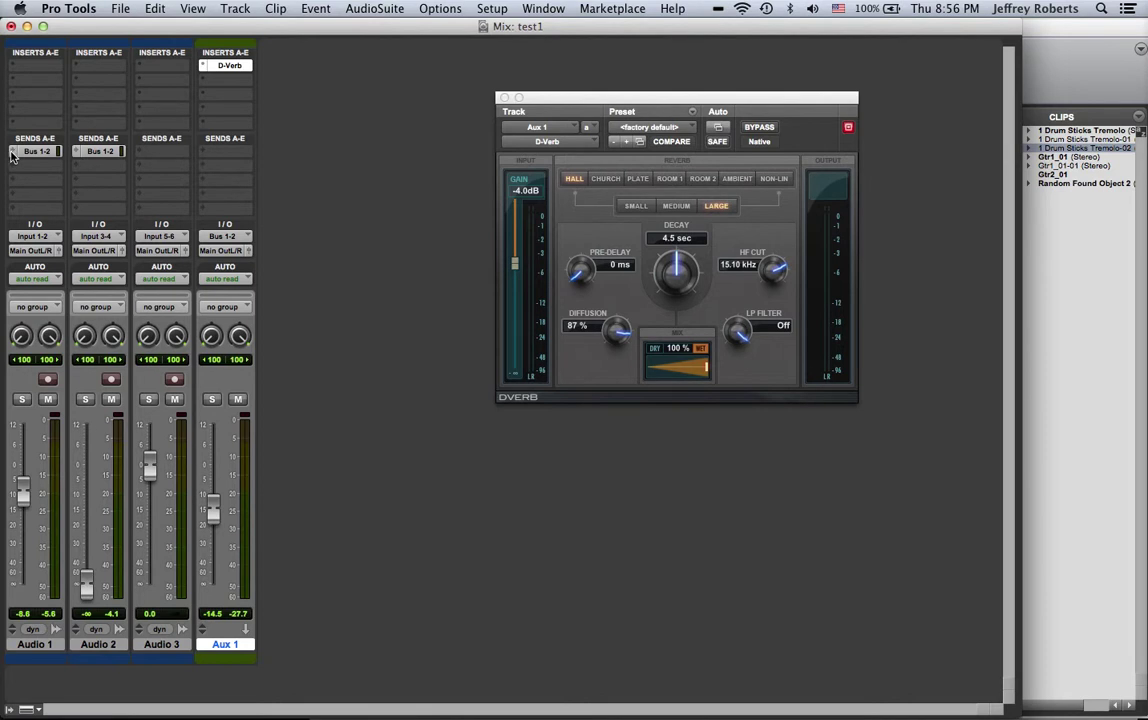
left_click(14, 152)
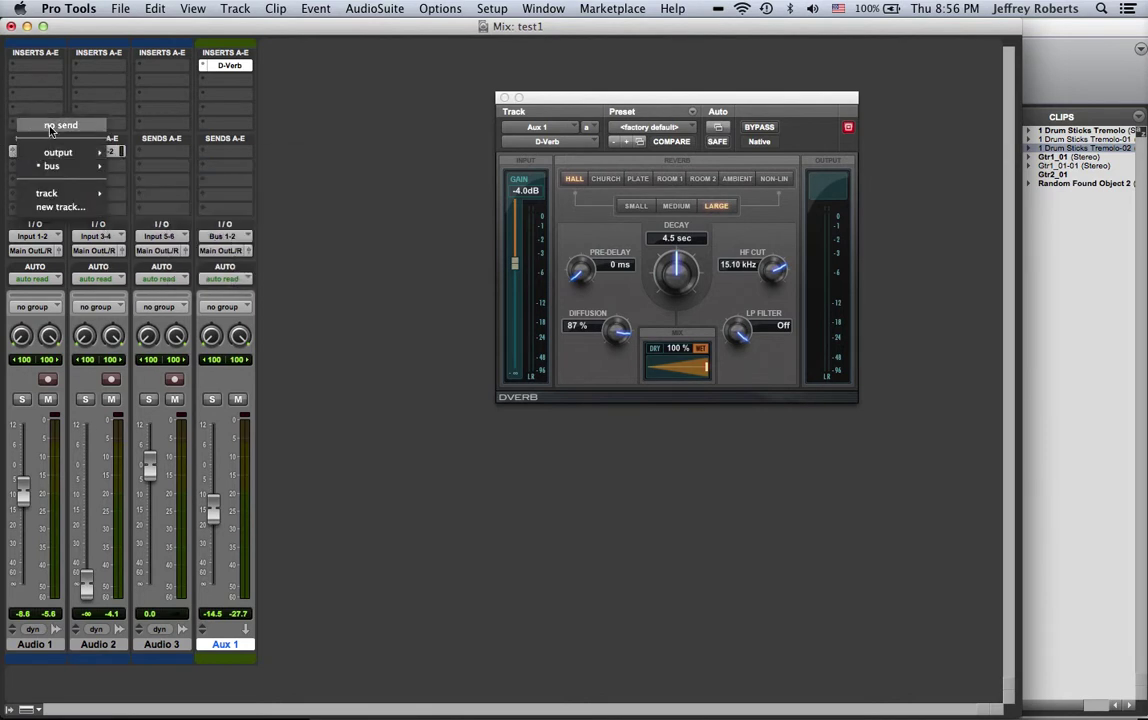
left_click(50, 127)
left_click(75, 152)
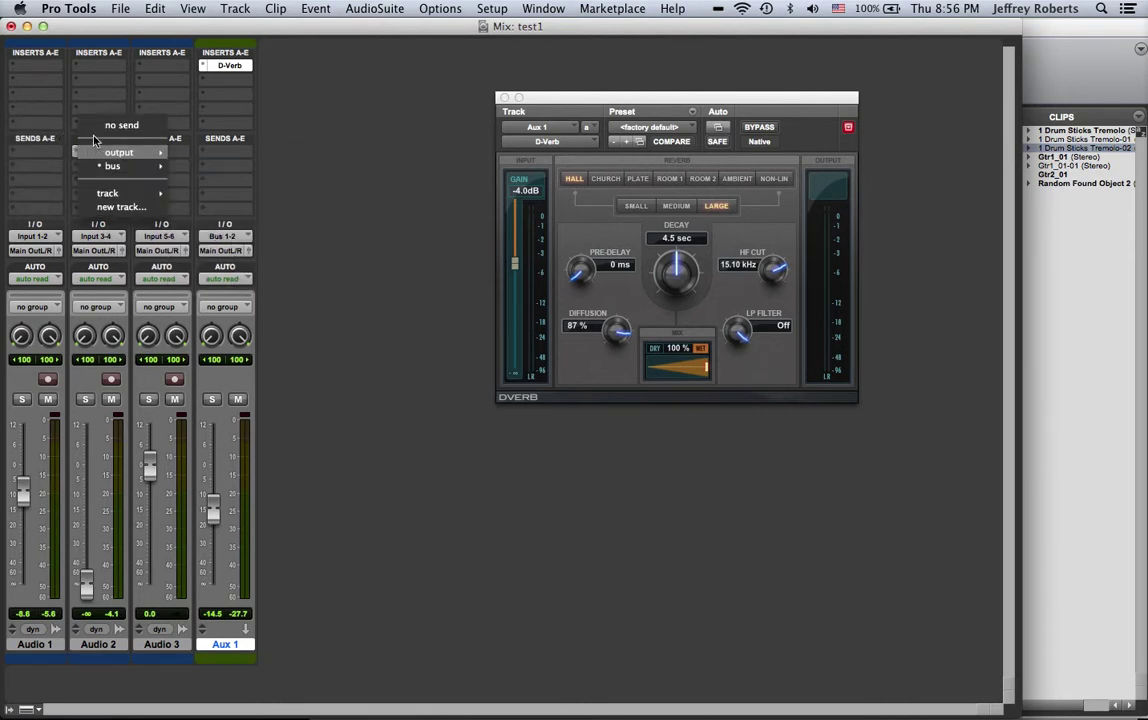
left_click(105, 121)
left_click(203, 66)
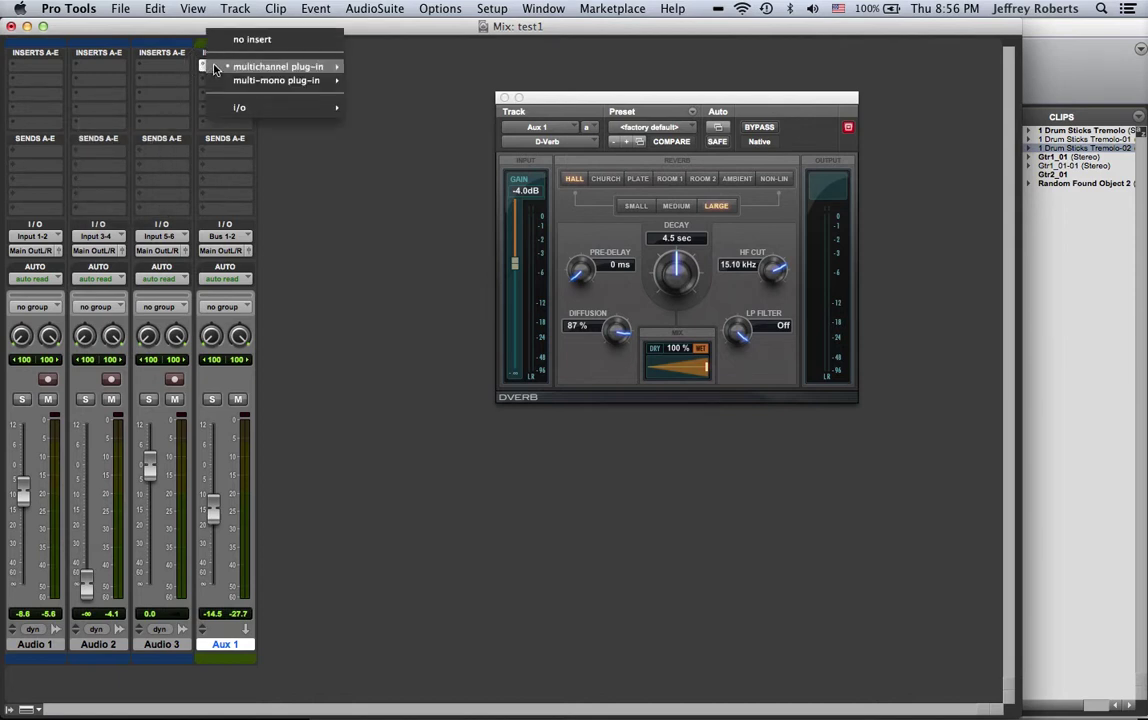
left_click(236, 39)
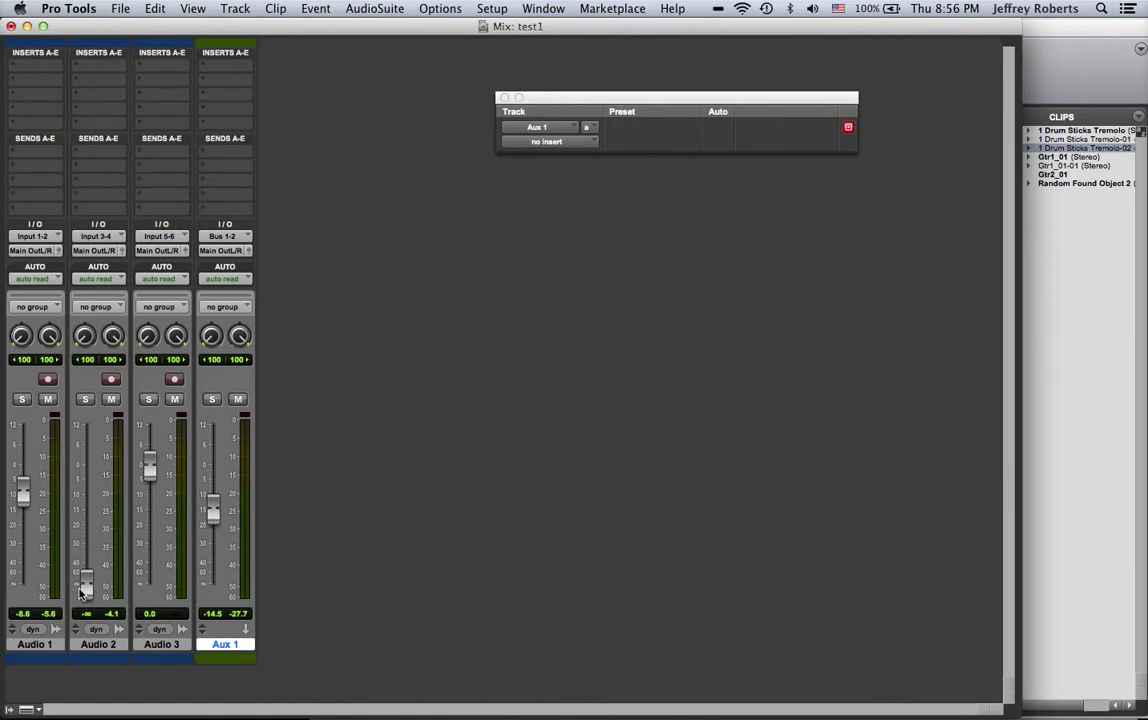
Try different fader balances, ending with Audio 1 at -4.1 dB, Audio 2 at -15.3 dB and Aux 1 at -31.8 dB.
left_click_drag(87, 583, 93, 517)
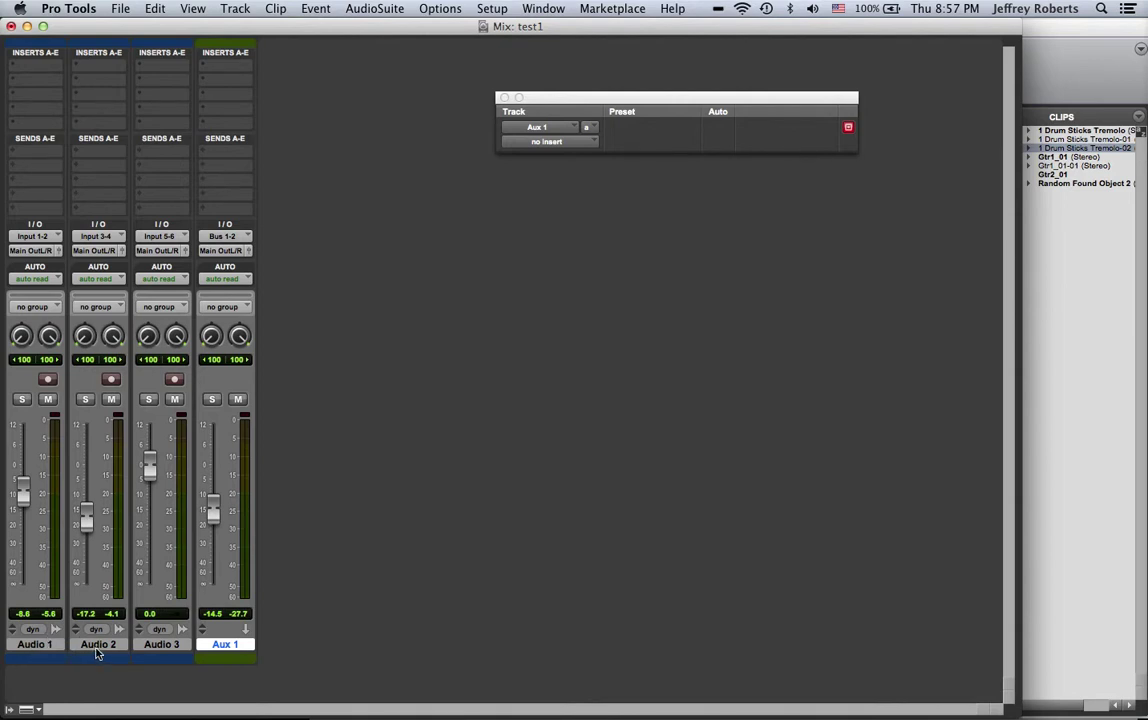
left_click(87, 518)
left_click_drag(87, 518, 27, 470)
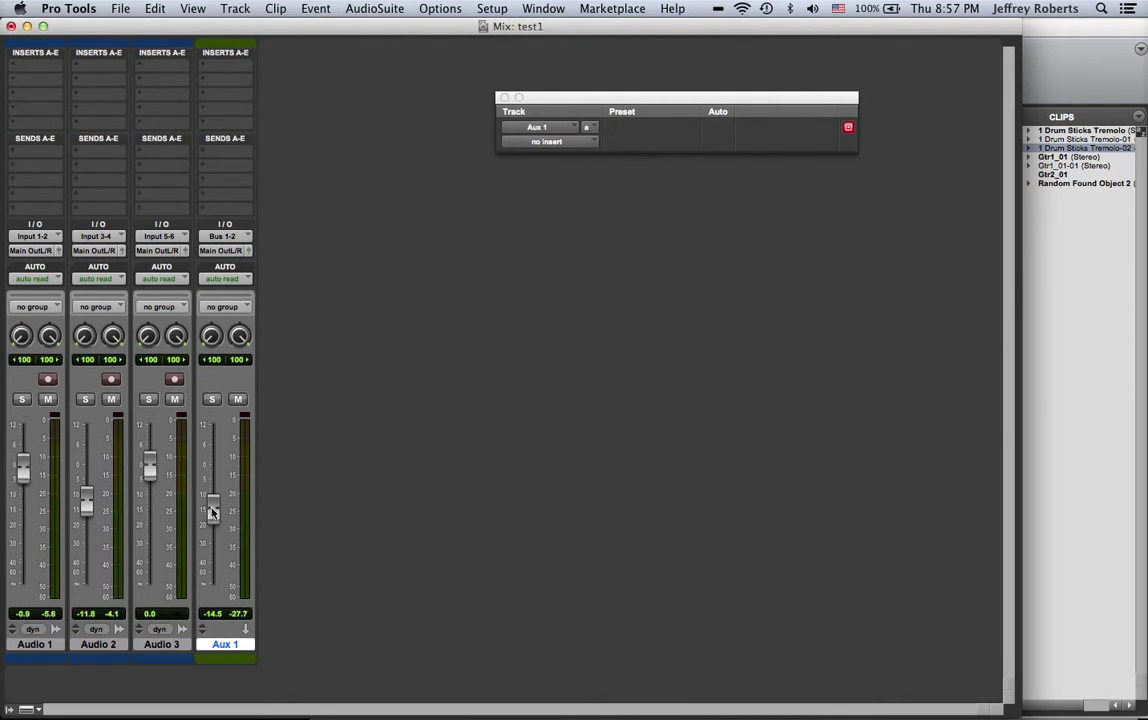
mouse_move(212, 510)
left_mouse_down()
mouse_move(210, 543)
mouse_move(210, 477)
mouse_move(213, 509)
left_mouse_up()
left_click_drag(22, 466, 87, 535)
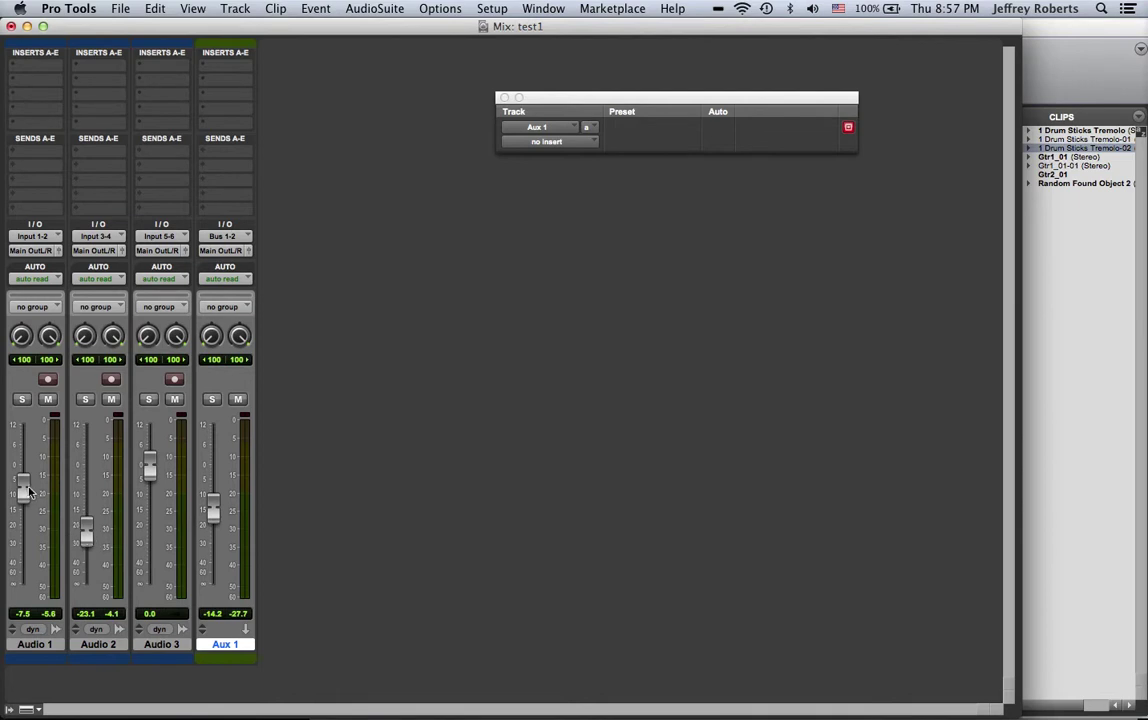
left_click_drag(22, 490, 23, 479)
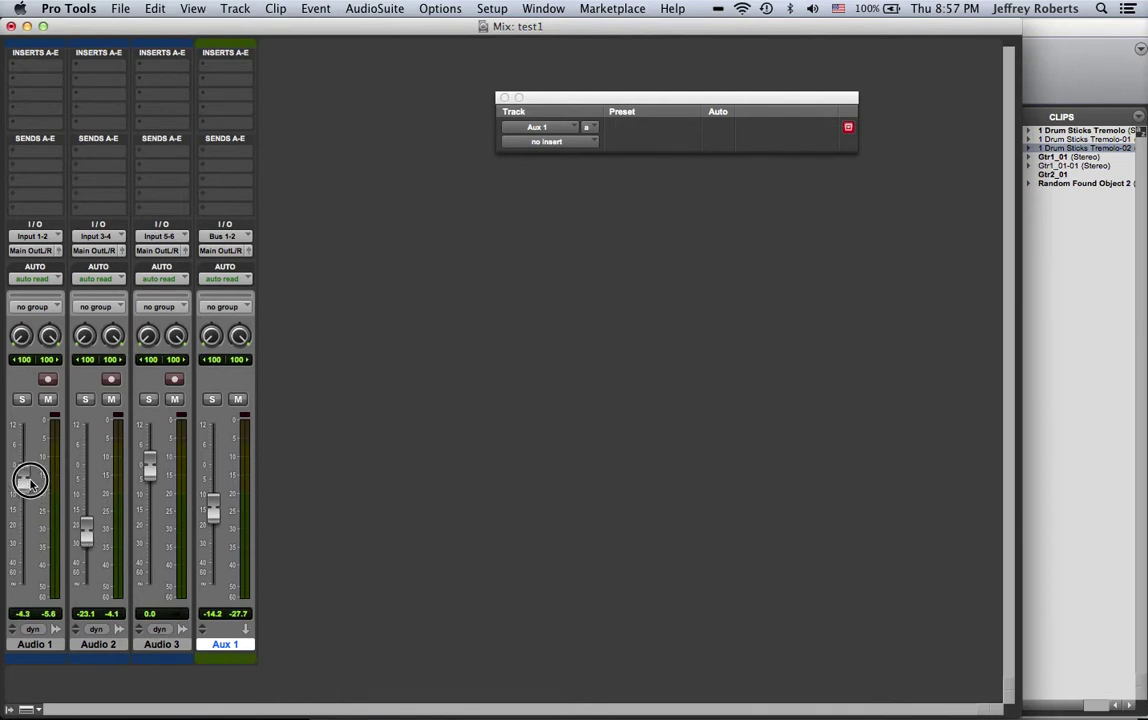
left_click_drag(87, 533, 90, 515)
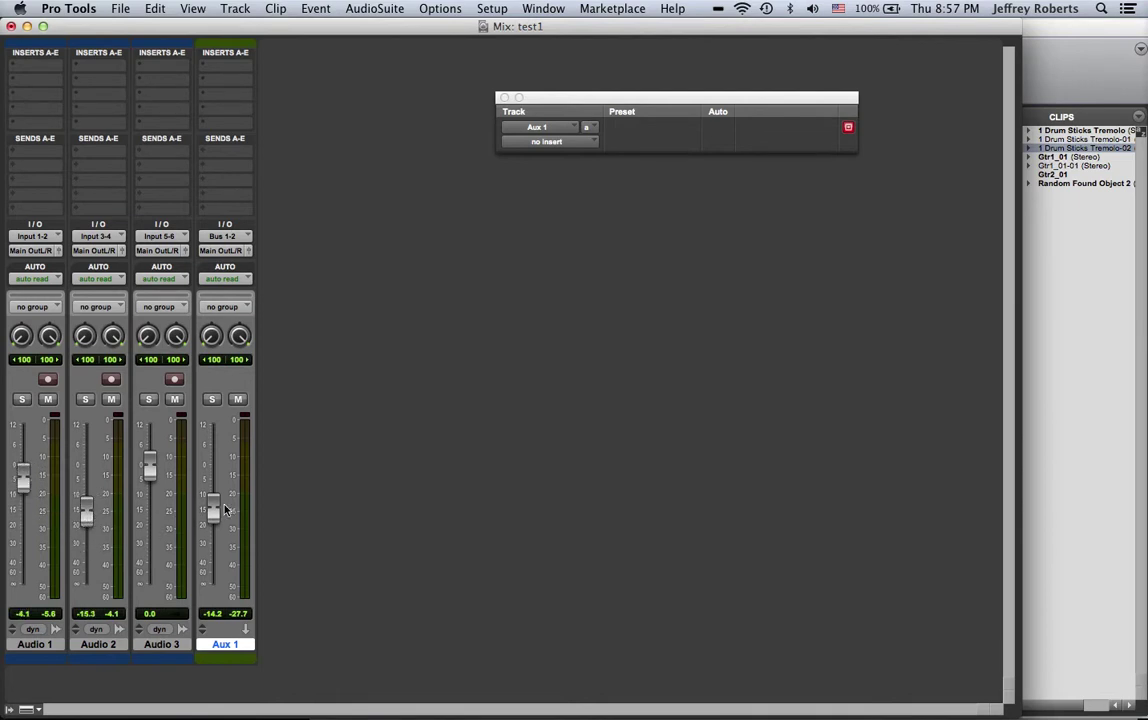
left_click_drag(213, 510, 217, 557)
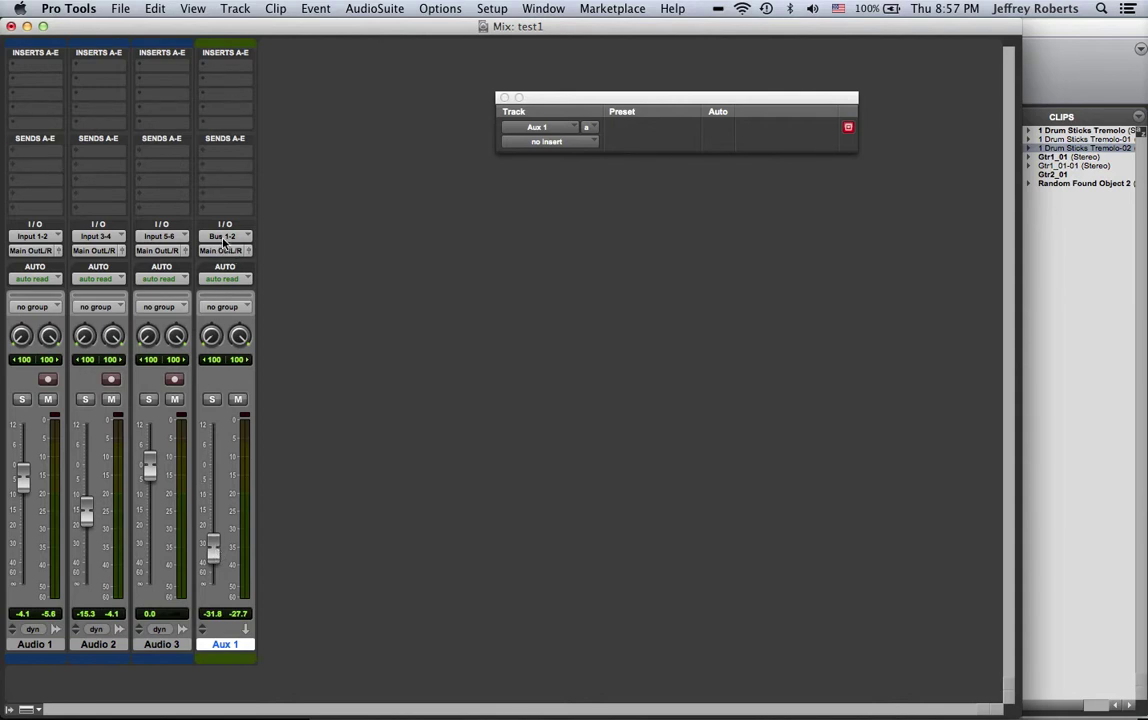
Route the main outputs of Audio 1 and Audio 2 to Bus 1-2.
left_click(38, 252)
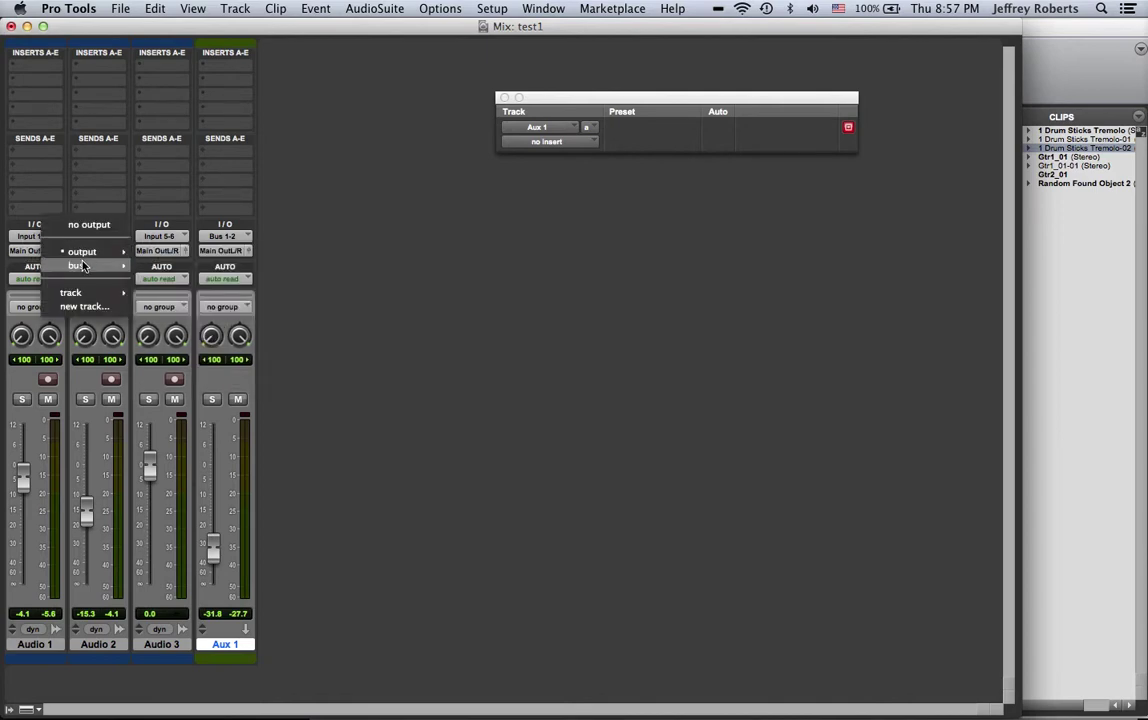
mouse_move(83, 266)
left_click(158, 52)
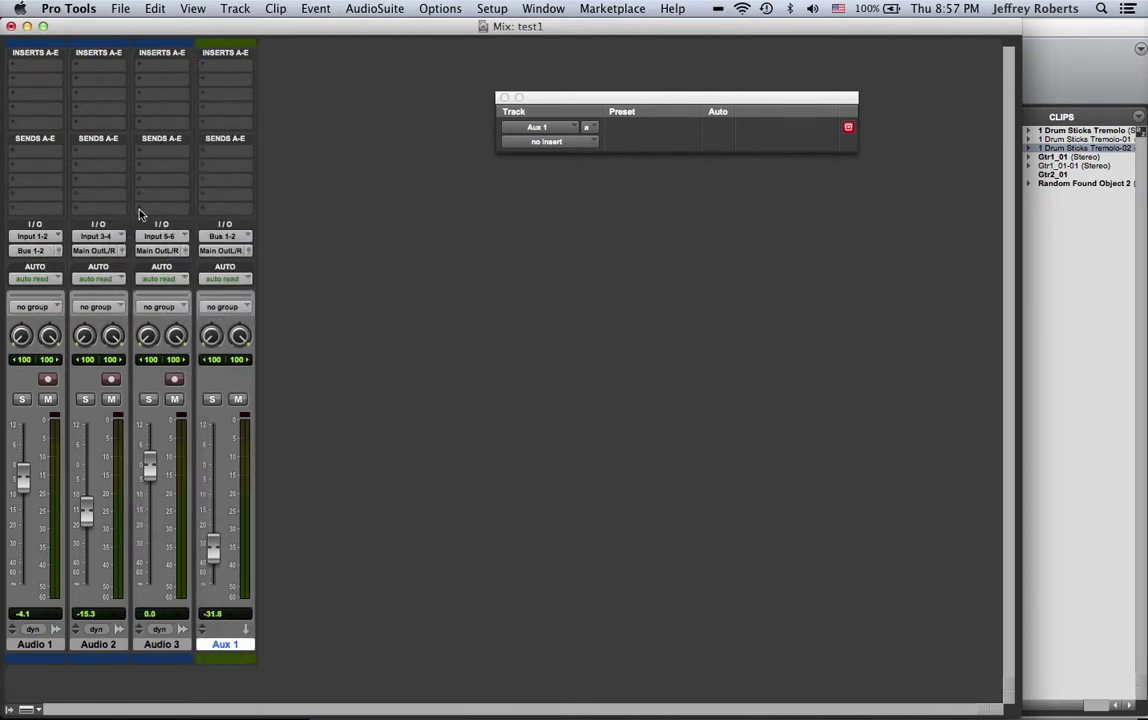
left_click(120, 250)
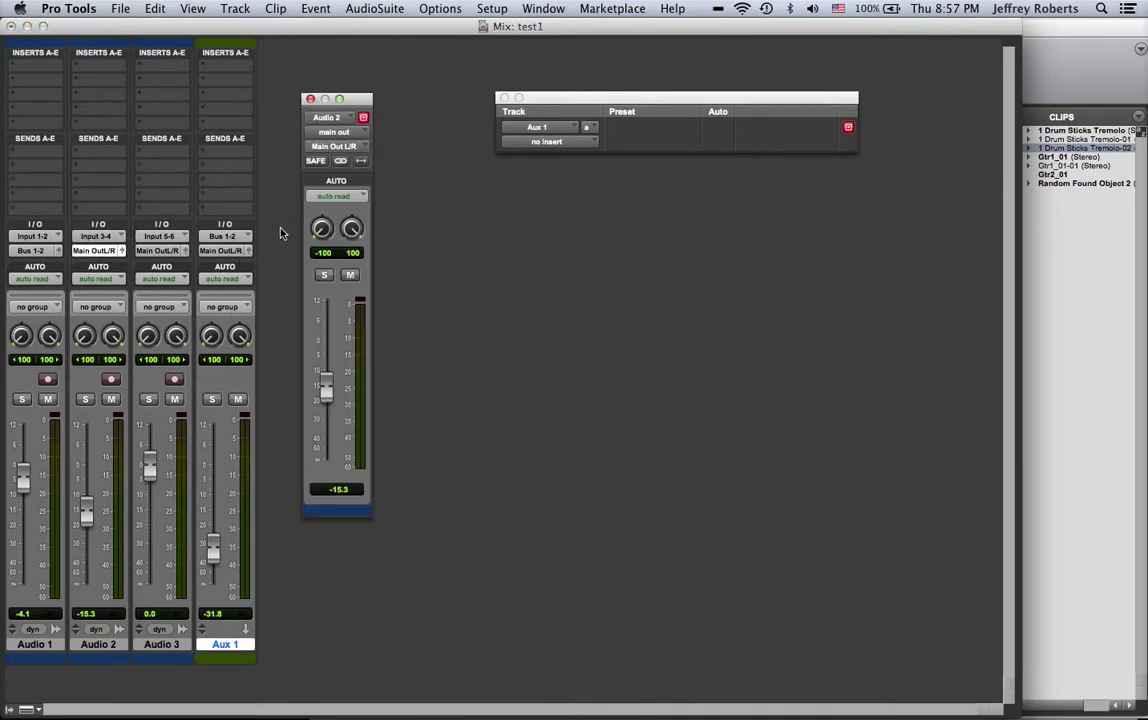
left_click(100, 250)
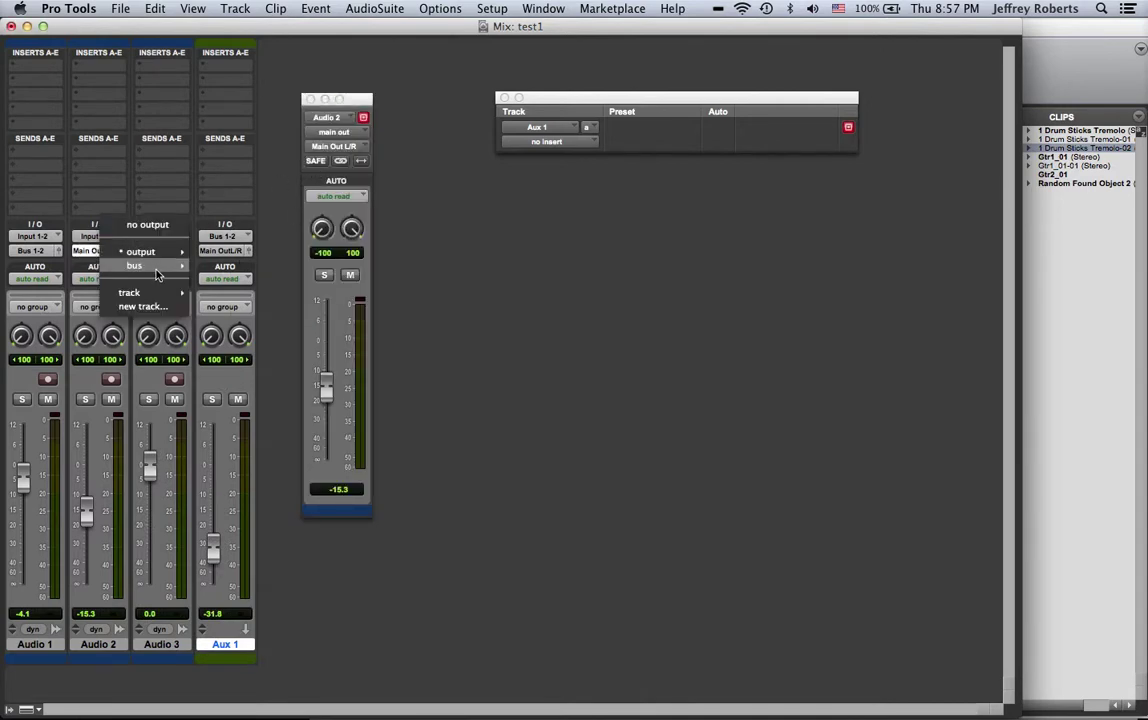
mouse_move(157, 275)
left_click(212, 53)
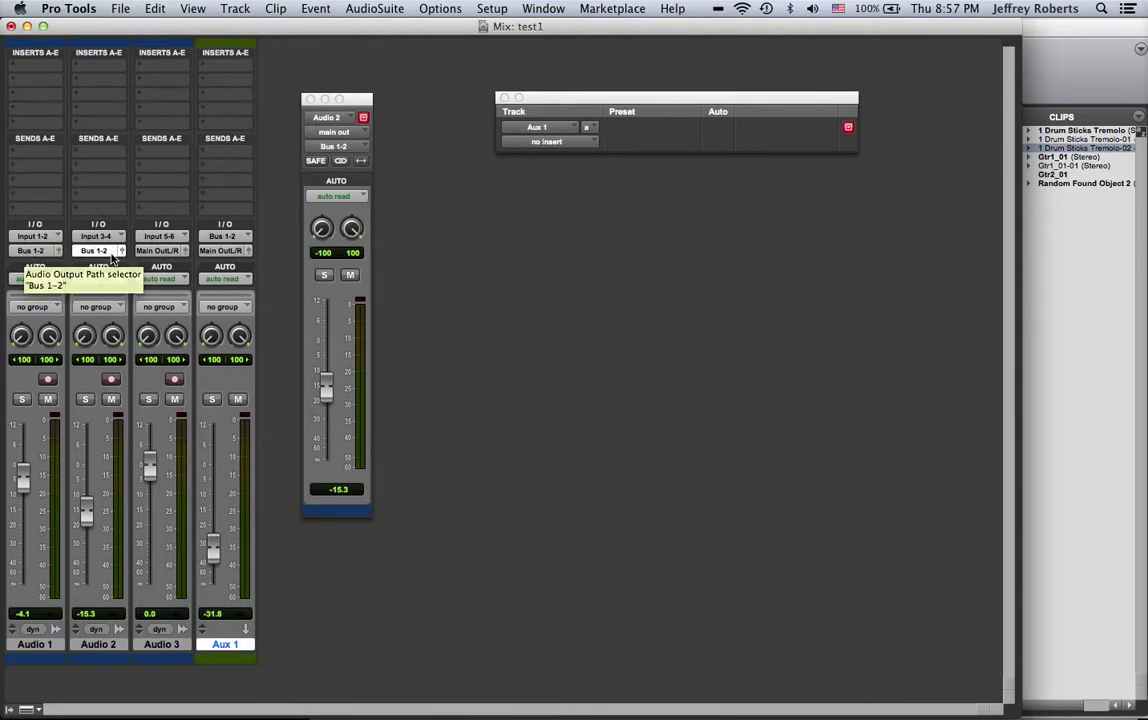
Lower the Audio 1 fader to -17.7 dB and Audio 2 to -24.3 dB, and close the floating Audio 2 output window.
left_click_drag(22, 478, 22, 580)
mouse_move(86, 513)
left_mouse_down()
mouse_move(85, 556)
mouse_move(86, 532)
left_mouse_up()
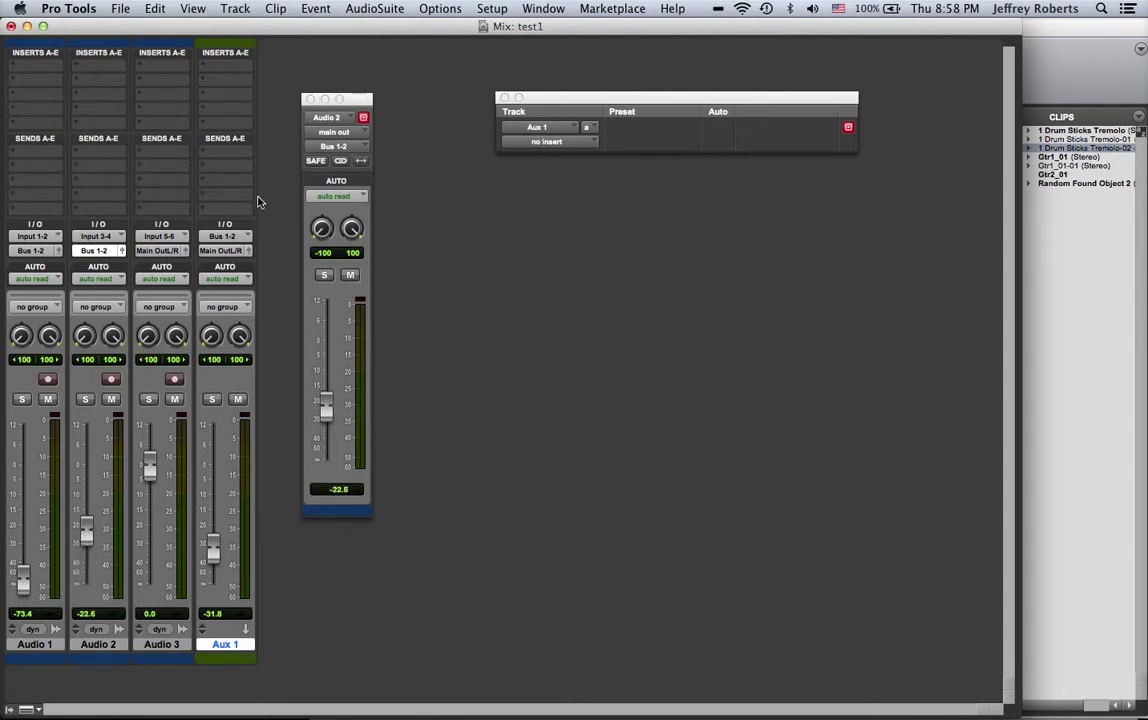
left_click_drag(22, 578, 23, 518)
mouse_move(326, 405)
left_mouse_down()
mouse_move(334, 399)
mouse_move(328, 410)
left_mouse_up()
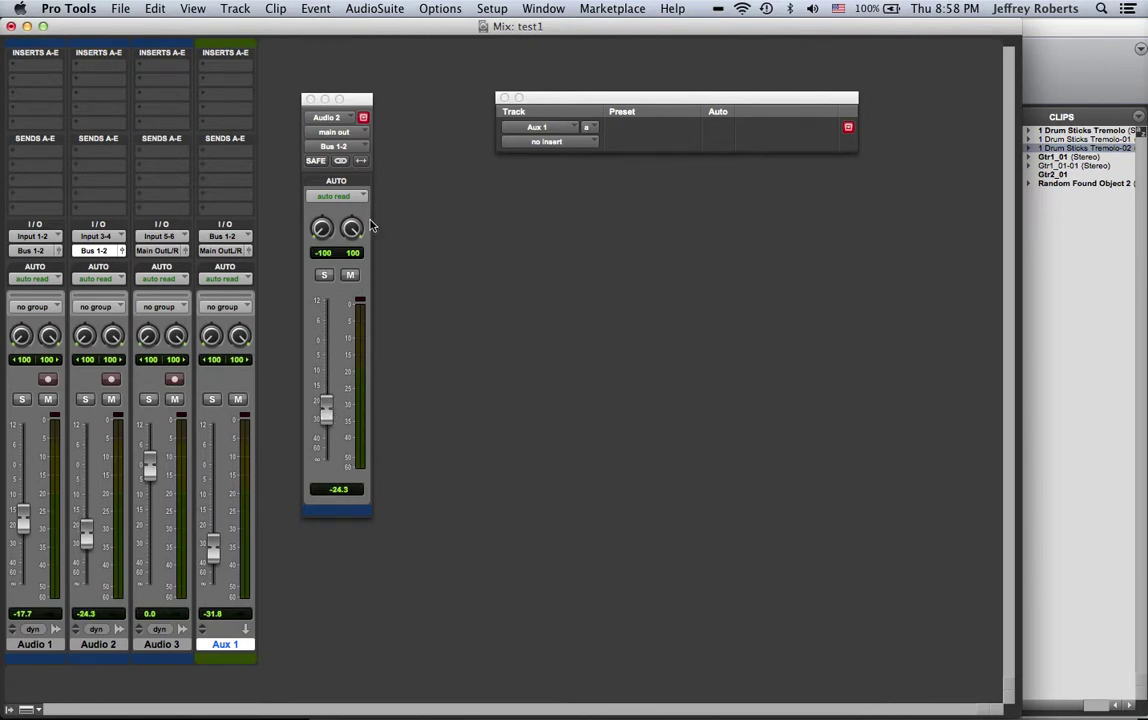
left_click(311, 100)
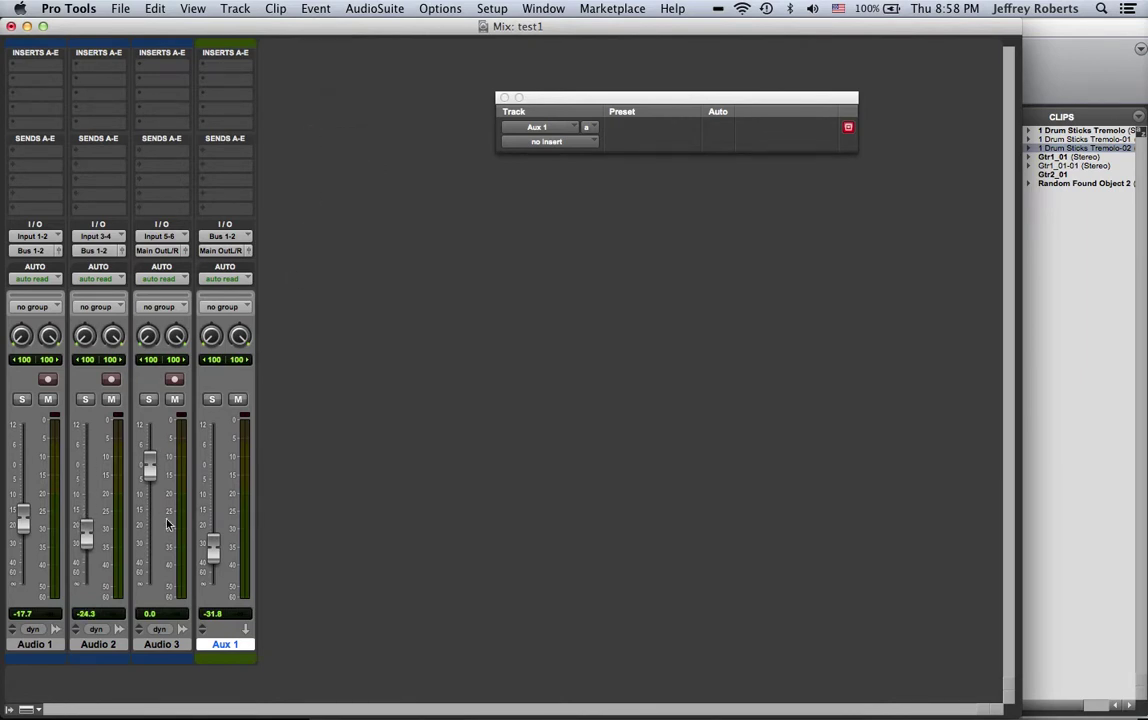
Raise the faders to -14.0 dB on Aux 1, -11.8 dB on Audio 1 and -19.3 dB on Audio 2.
left_click_drag(214, 546, 215, 508)
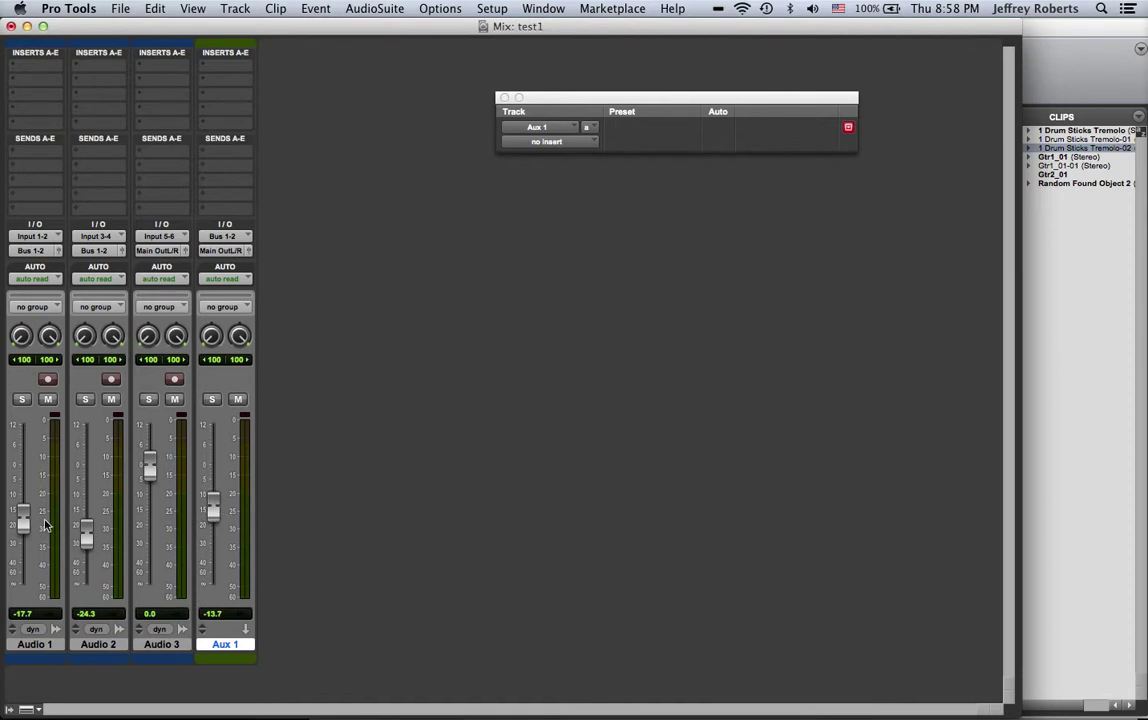
left_click_drag(24, 518, 24, 500)
left_click_drag(87, 537, 87, 521)
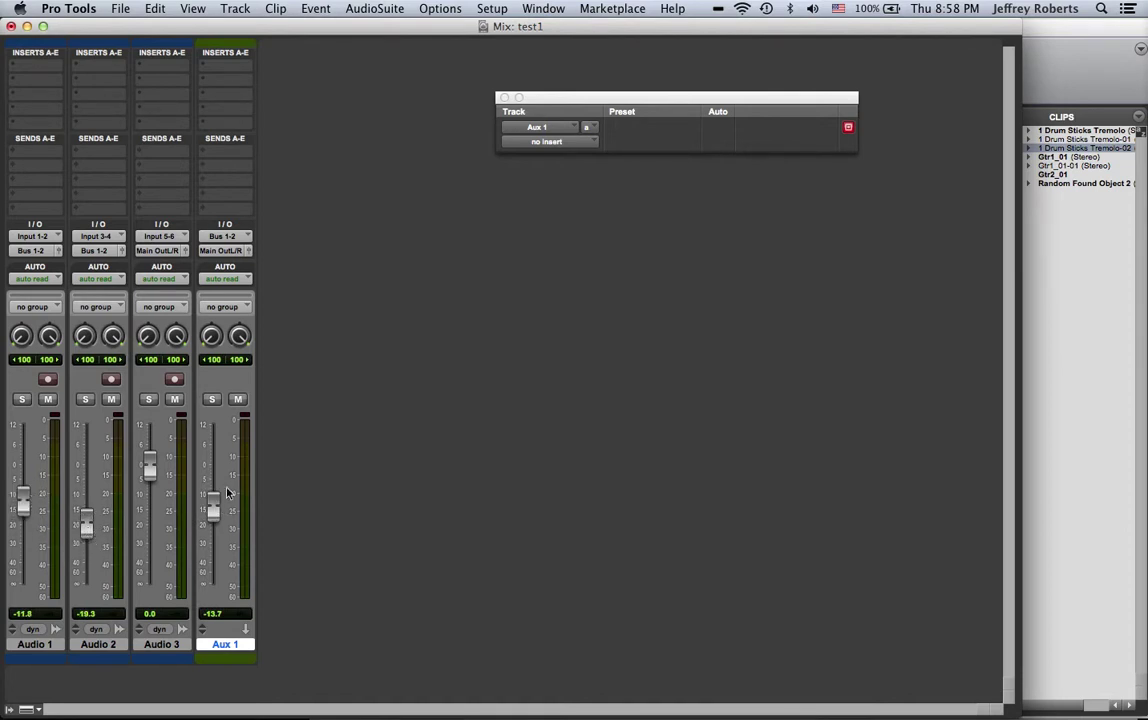
mouse_move(210, 510)
left_mouse_down()
mouse_move(218, 456)
mouse_move(218, 559)
mouse_move(220, 466)
mouse_move(218, 512)
left_mouse_up()
Insert the multichannel D-Verb reverb plug-in in the first insert slot of Aux 1.
left_click(212, 63)
mouse_move(366, 100)
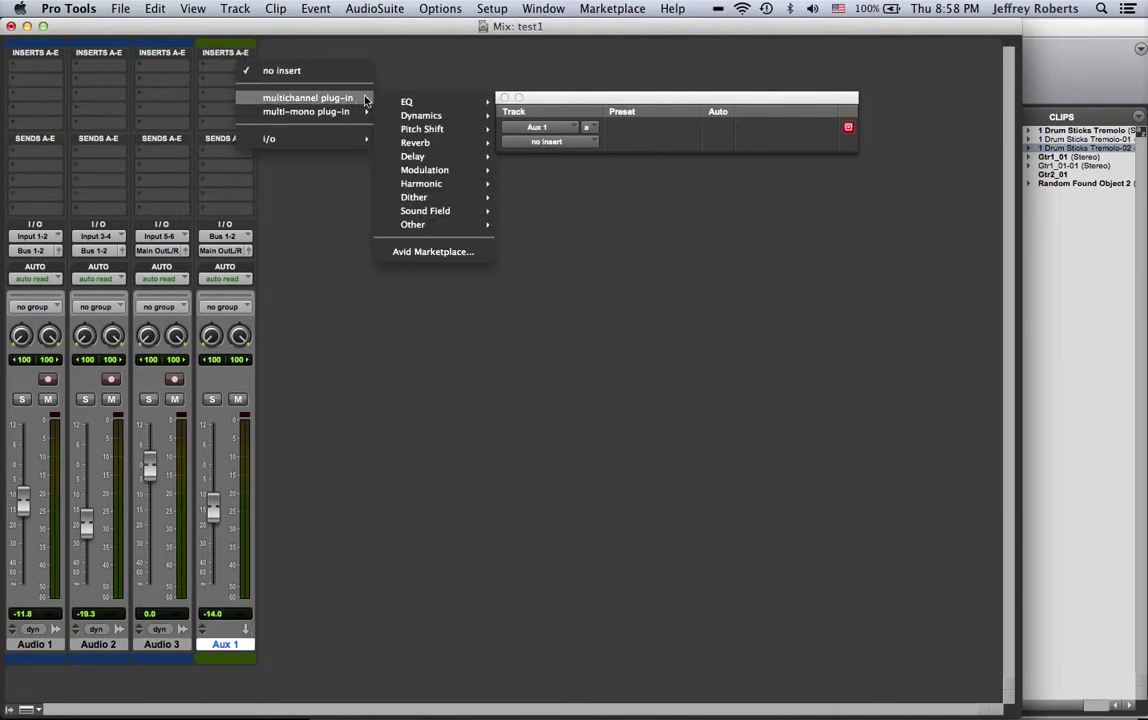
mouse_move(460, 142)
left_click(520, 147)
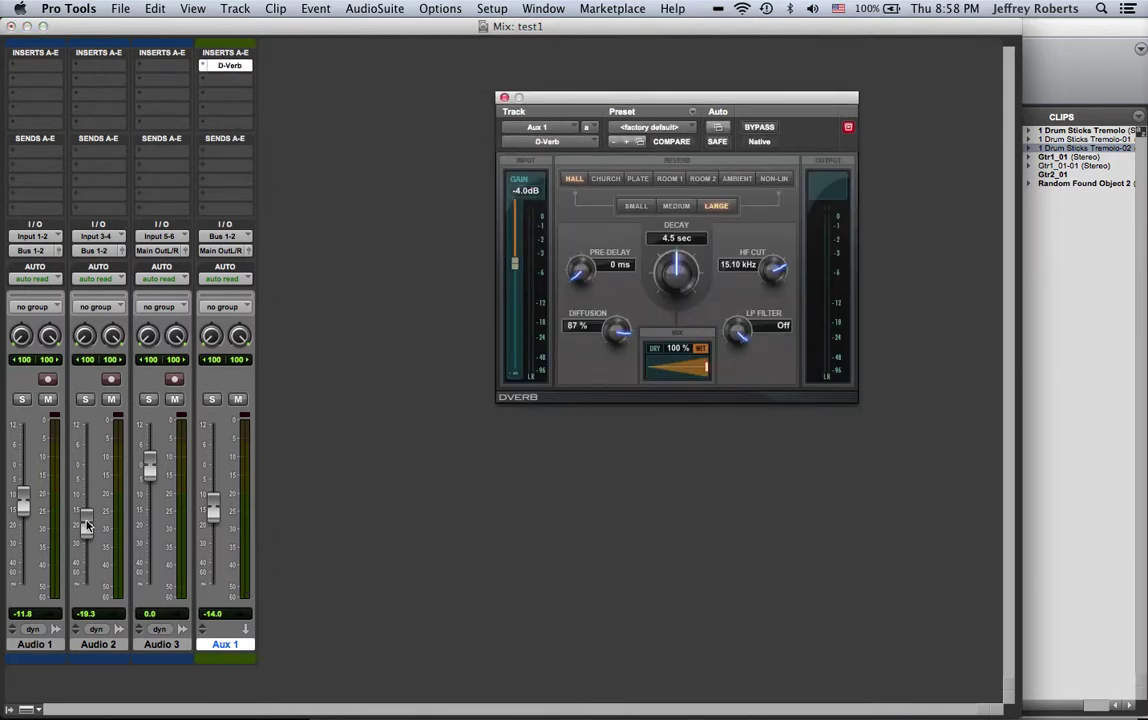
Pull the Audio 1 and Audio 2 faders fully down to -∞ and raise the Aux 1 fader to -1.1 dB.
left_click_drag(86, 526, 86, 590)
left_click_drag(22, 502, 32, 611)
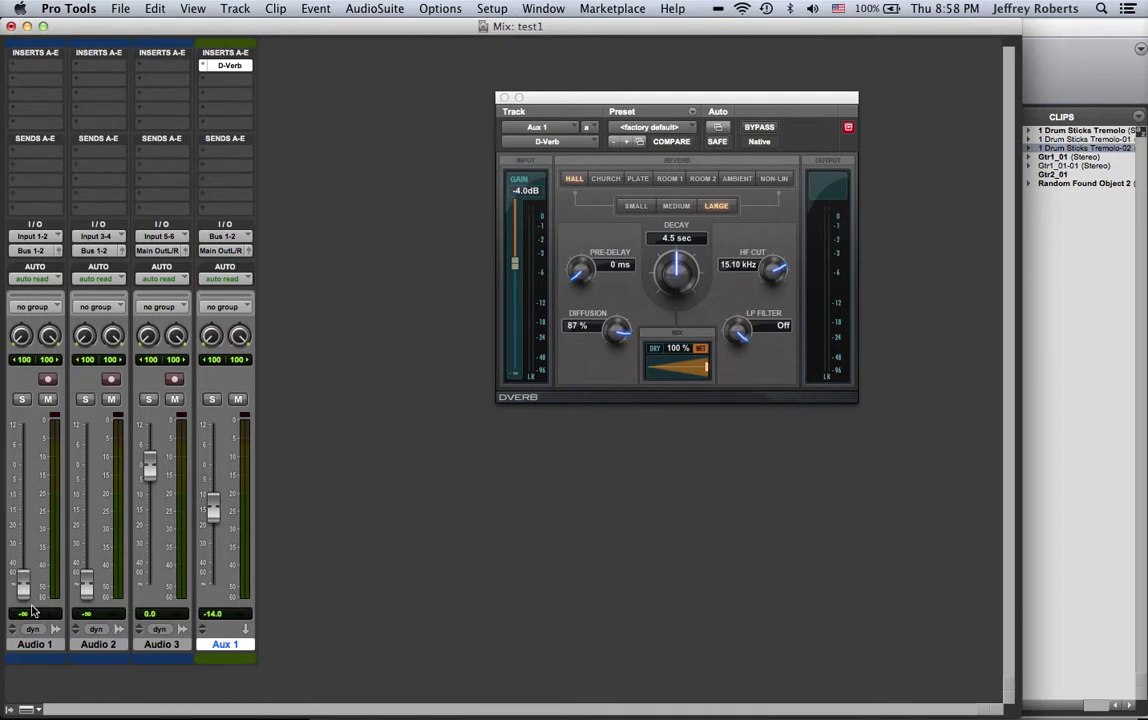
left_click_drag(213, 510, 208, 469)
Set the faders to -7.8 dB on Audio 1, -16.6 dB on Audio 2 and -13.7 dB on Aux 1, and close the D-Verb window.
left_click_drag(22, 588, 25, 485)
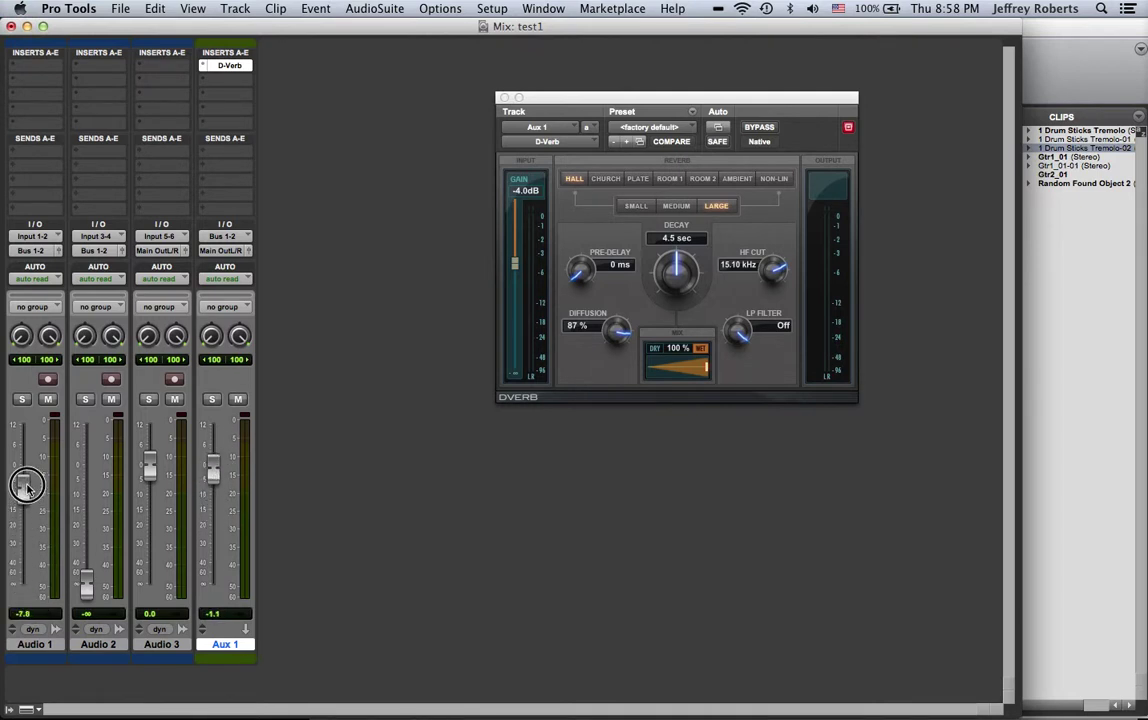
left_click_drag(86, 585, 86, 512)
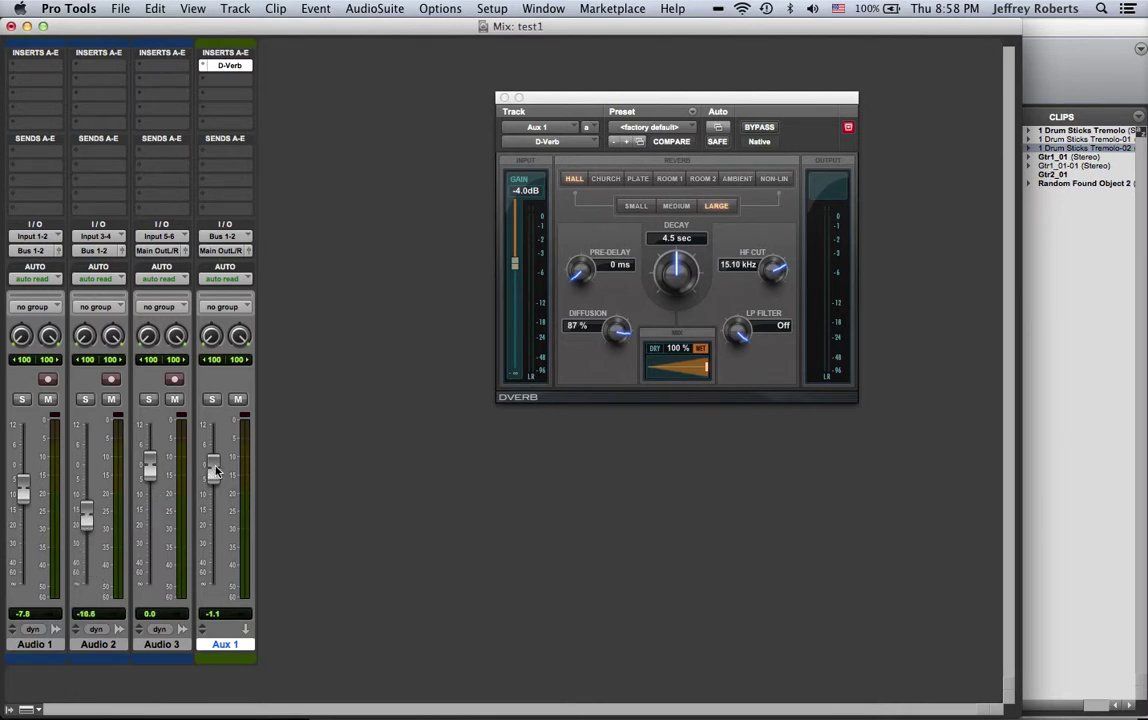
left_click(215, 469)
left_click_drag(210, 471, 213, 508)
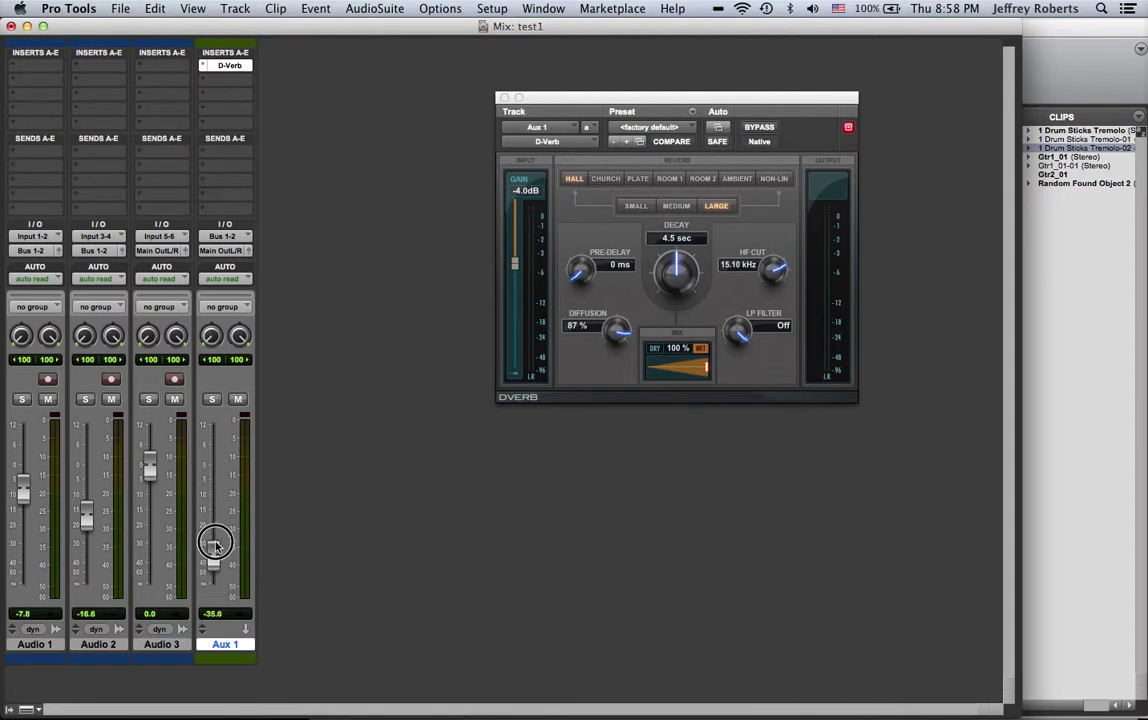
mouse_move(703, 370)
left_mouse_down()
mouse_move(671, 369)
mouse_move(710, 373)
left_mouse_up()
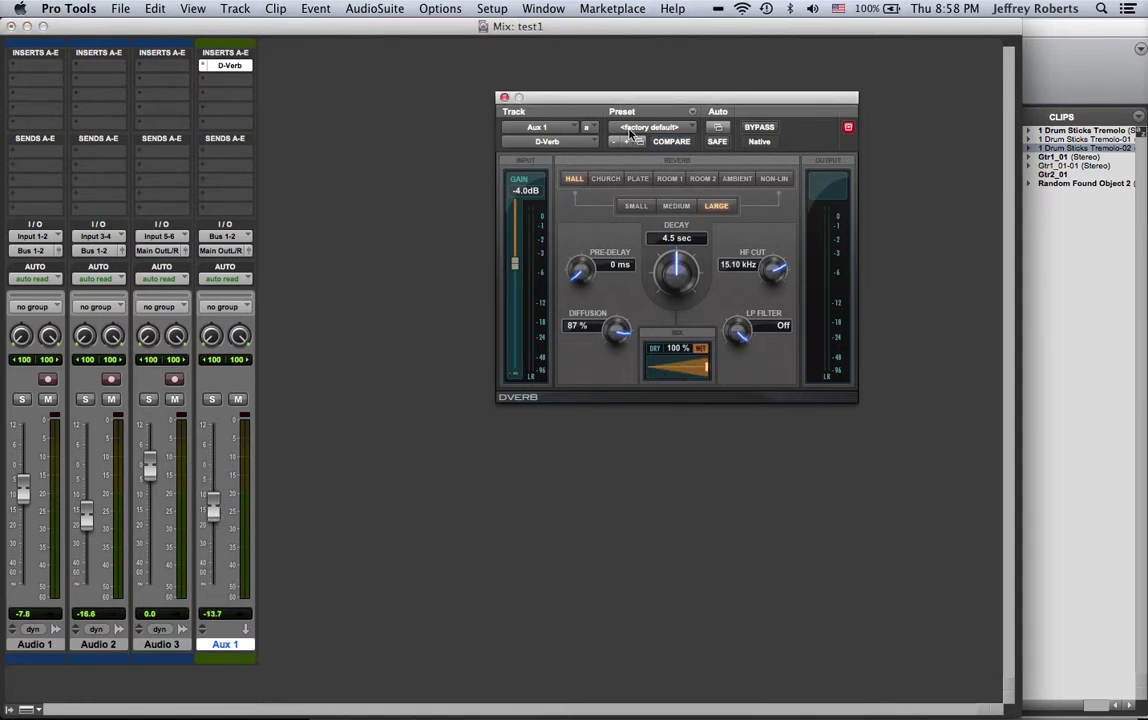
left_click(504, 98)
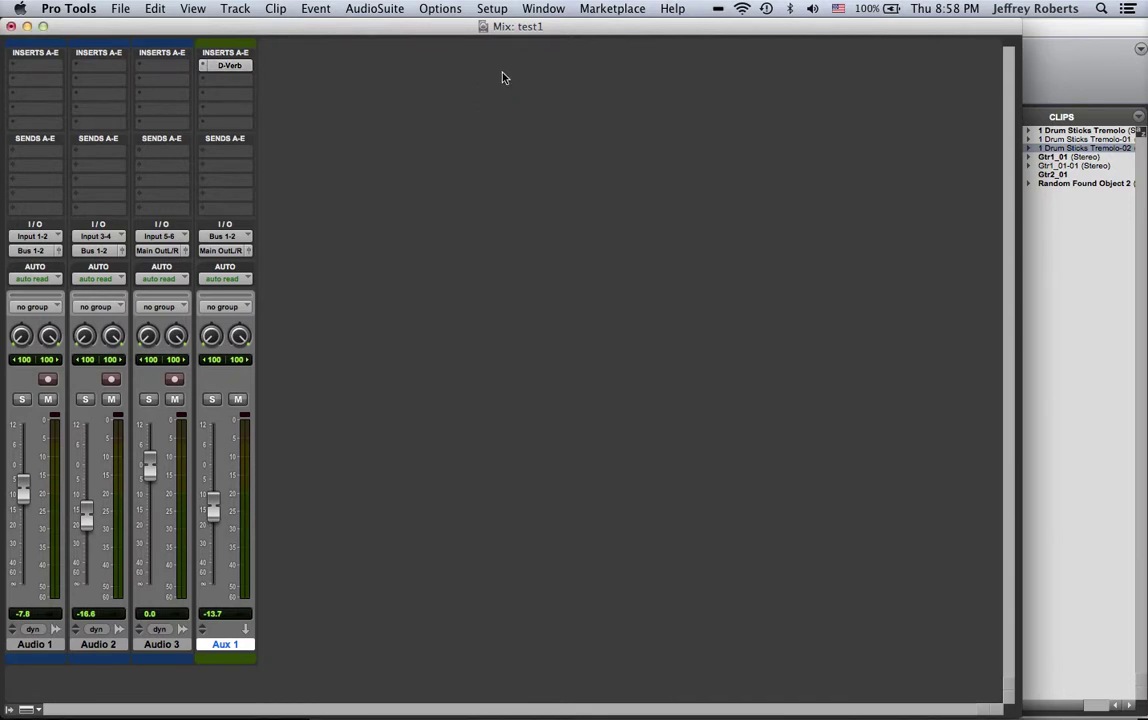